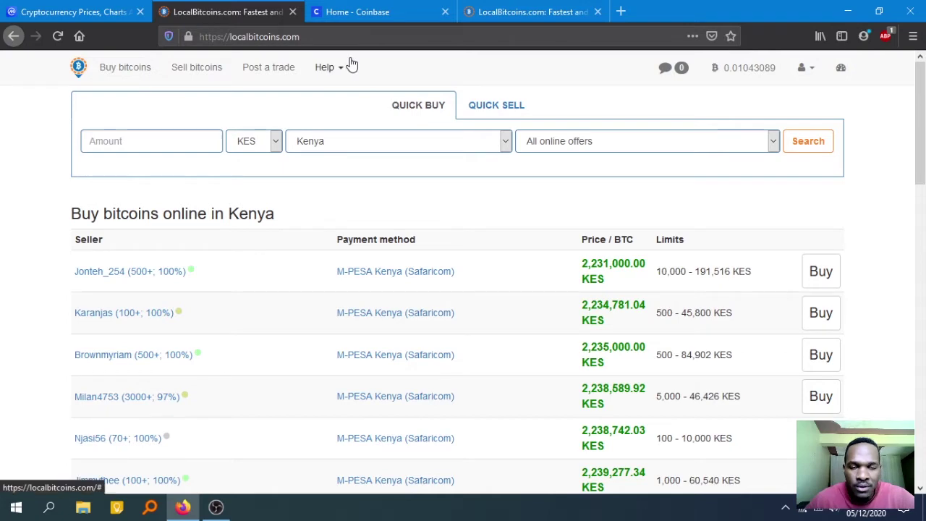
Look over the homepage offers and open the page listing bitcoins for sale in Kenya.
scroll(374, 314, "down", 5)
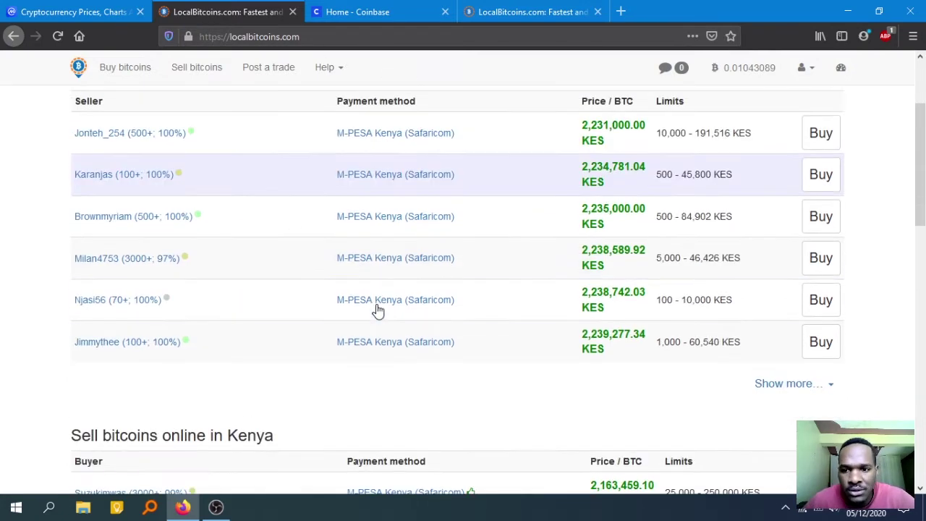
scroll(378, 313, "up", 5)
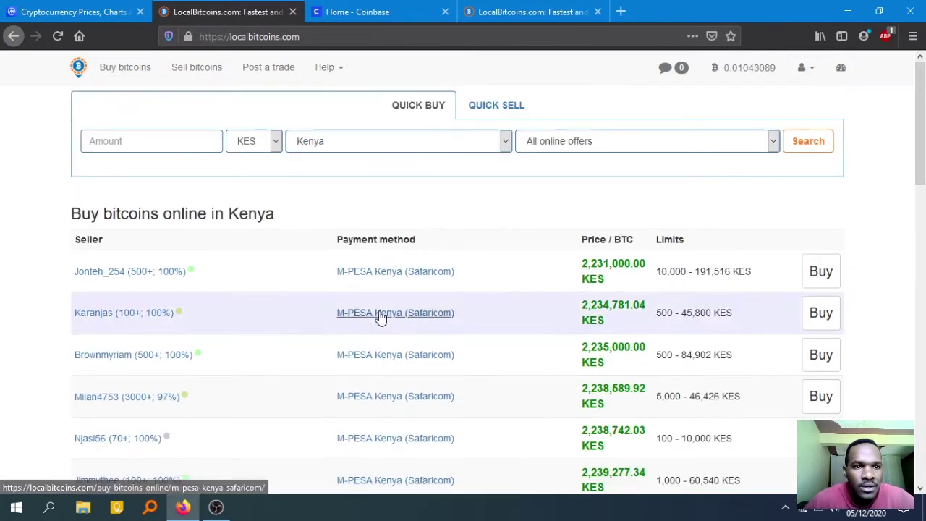
left_click(138, 69)
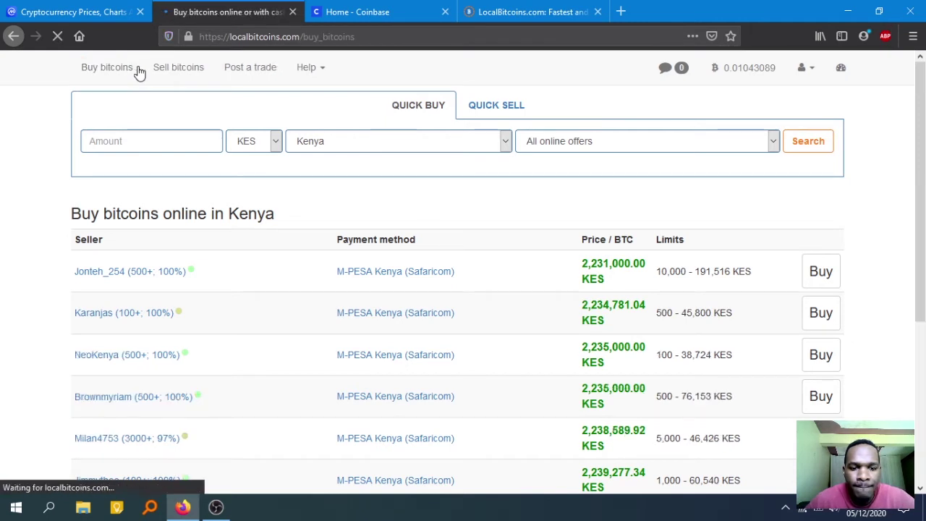
left_click(140, 69)
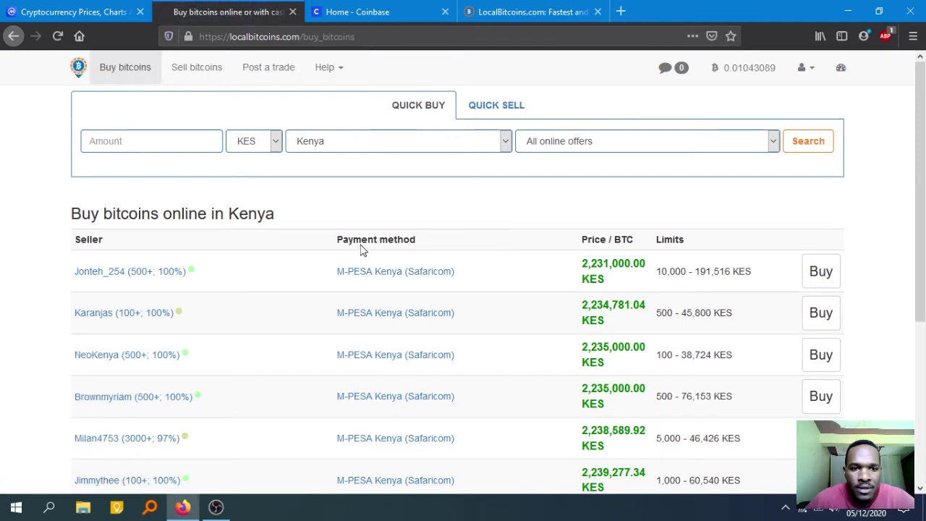
Check the sellers' reply-time indicators and open the M-PESA buy offer with limits of 100 - 38,724 KES.
scroll(369, 252, "down", 1)
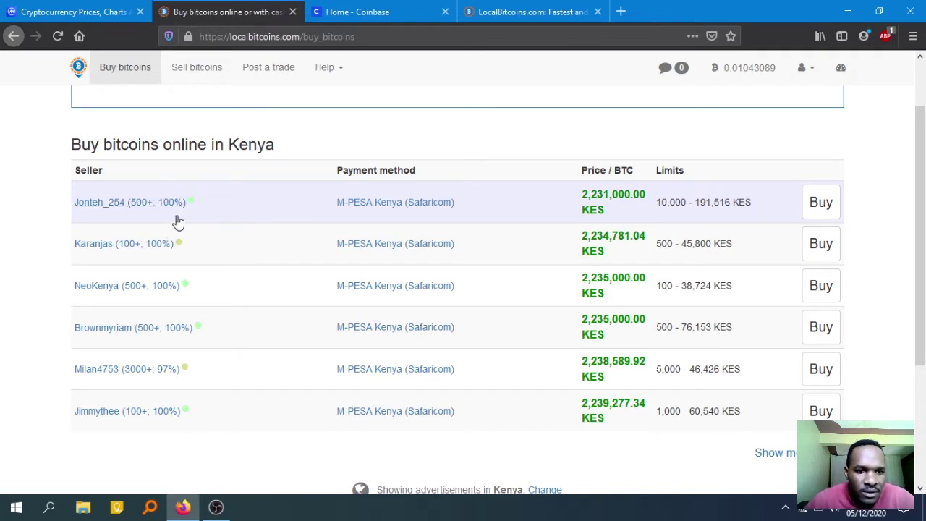
mouse_move(193, 204)
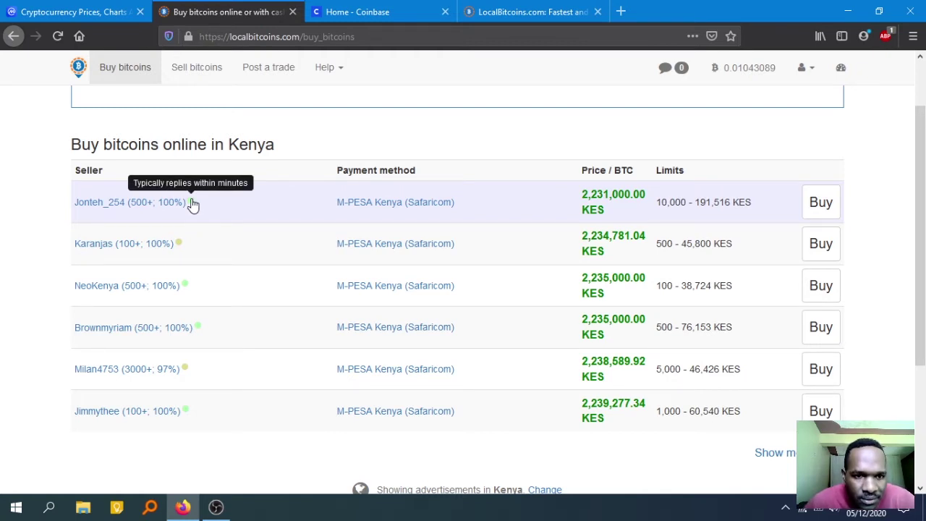
mouse_move(180, 246)
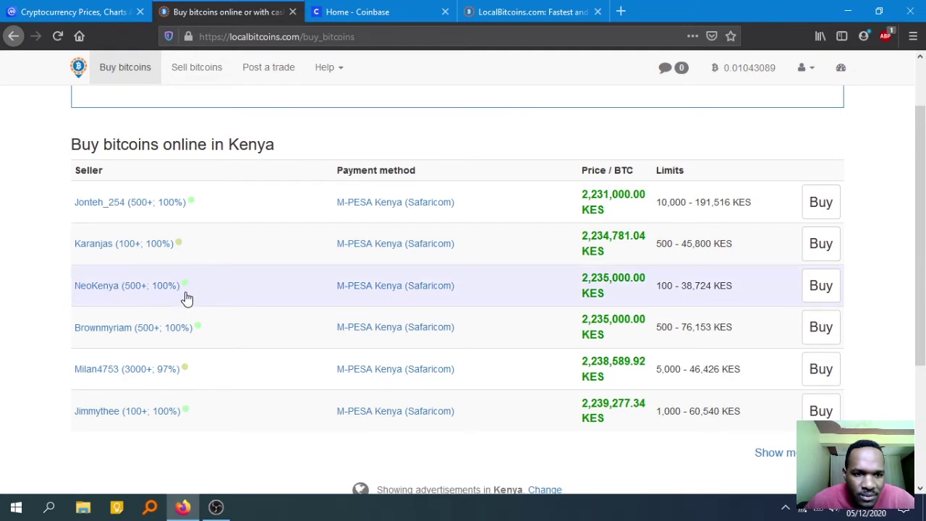
mouse_move(187, 289)
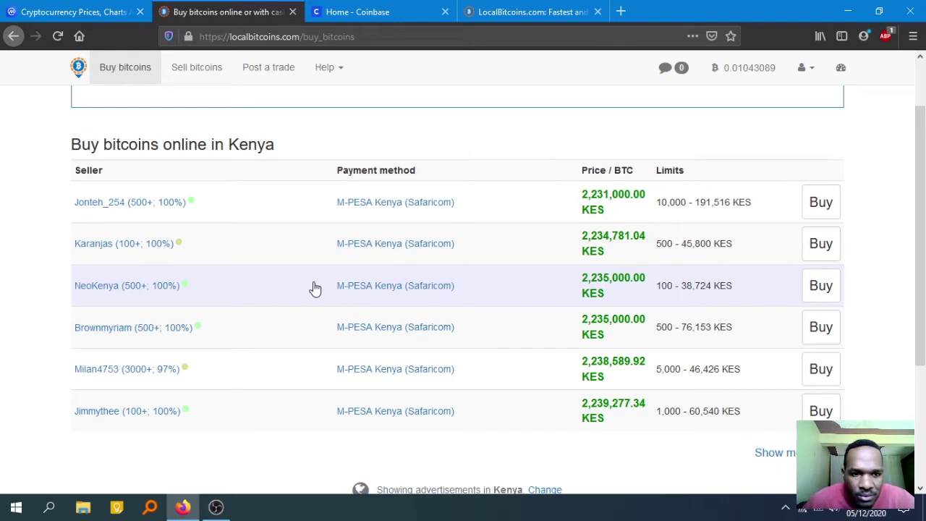
left_click(814, 287)
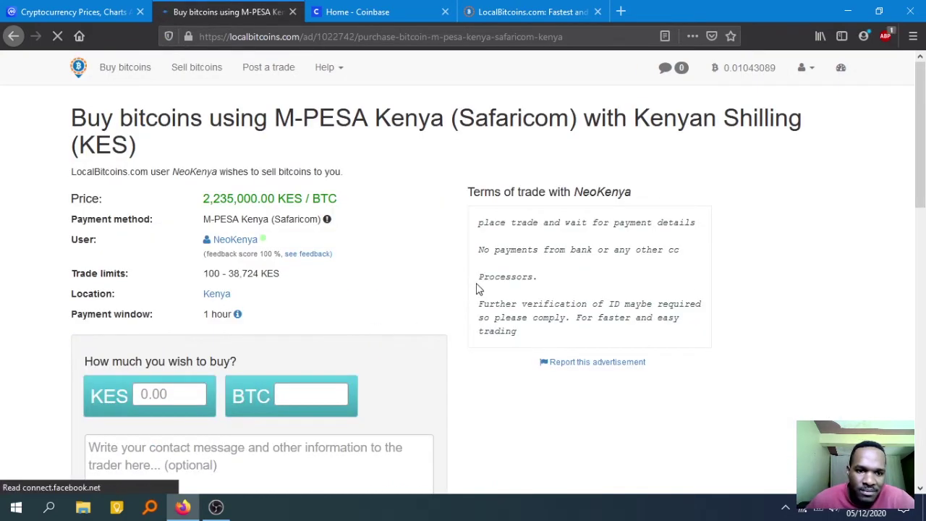
Set the amount to buy in this offer to 1000 KES.
scroll(470, 285, "down", 3)
scroll(480, 292, "up", 3)
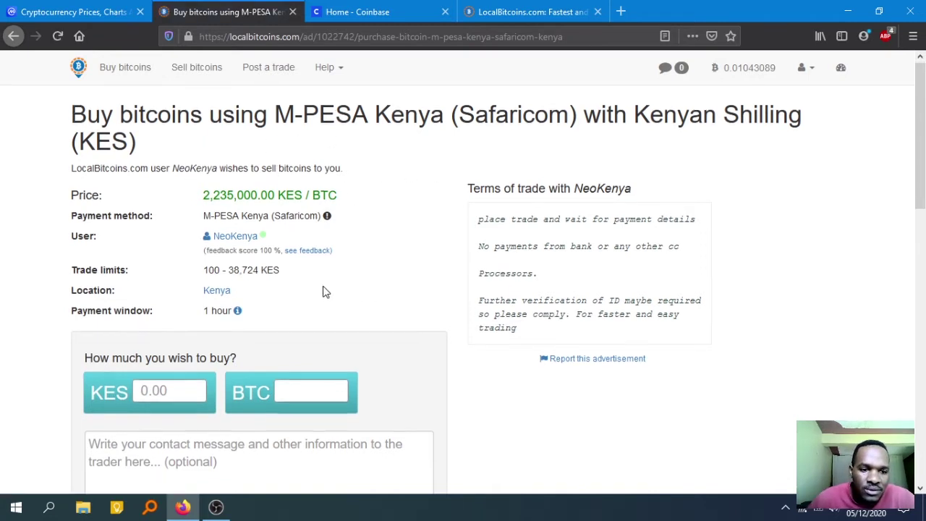
scroll(323, 292, "down", 3)
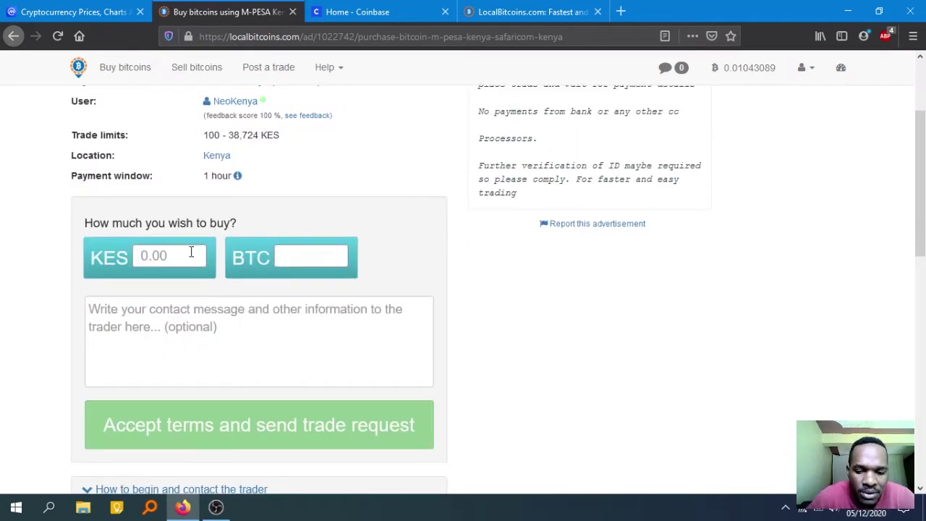
left_click(191, 252)
type("1000")
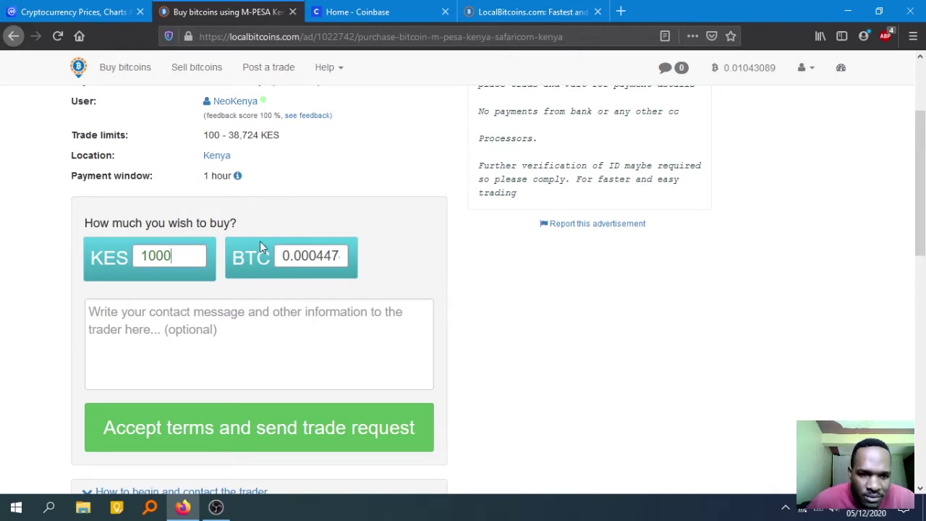
Review the offer details and trade terms, accept them and send the trade request to the seller.
scroll(288, 321, "down", 3)
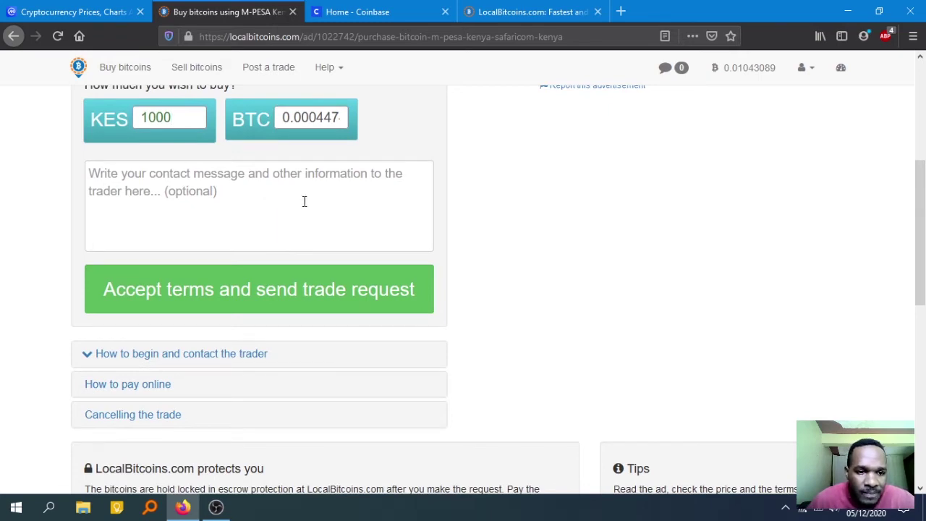
scroll(533, 237, "up", 6)
scroll(526, 249, "down", 3)
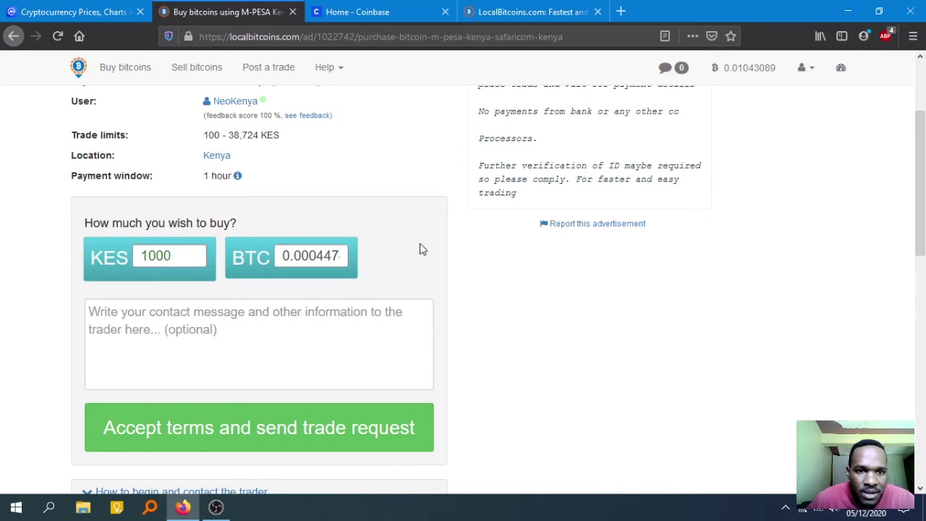
scroll(421, 248, "up", 3)
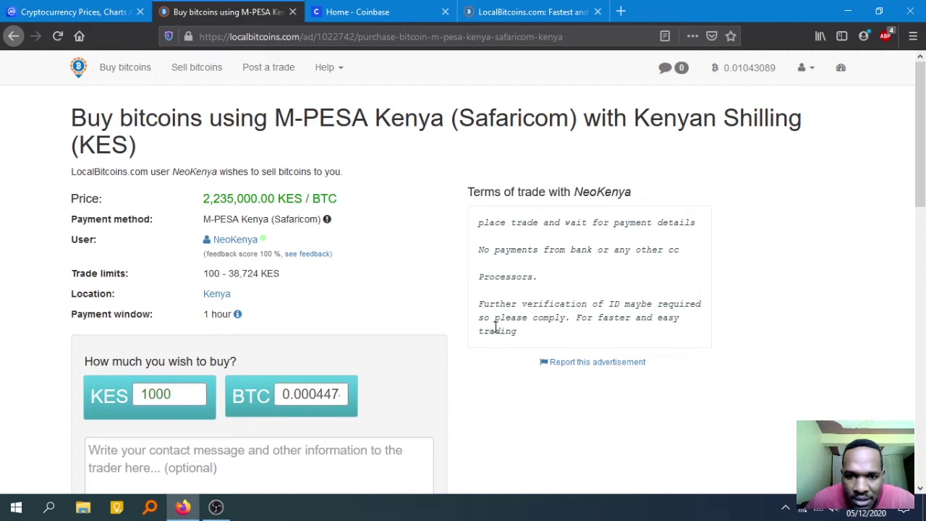
scroll(484, 315, "down", 2)
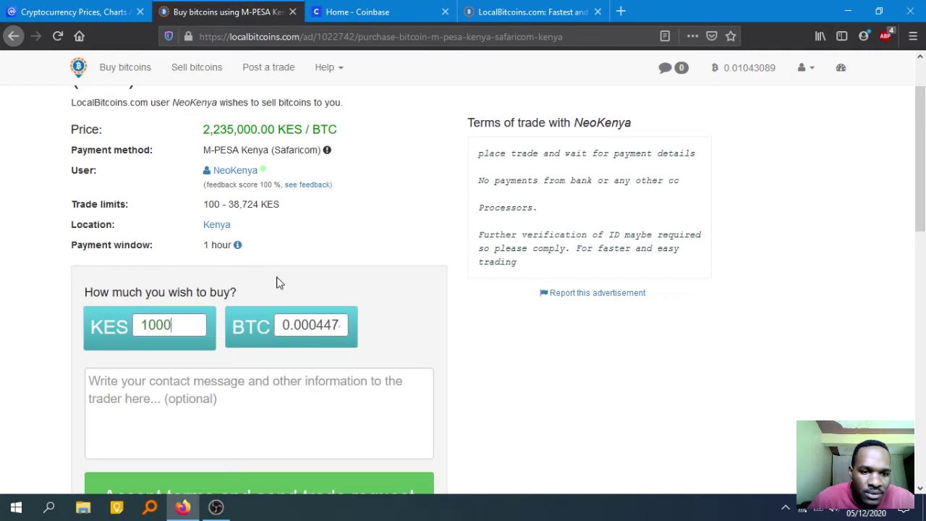
scroll(137, 369, "down", 1)
scroll(219, 405, "down", 1)
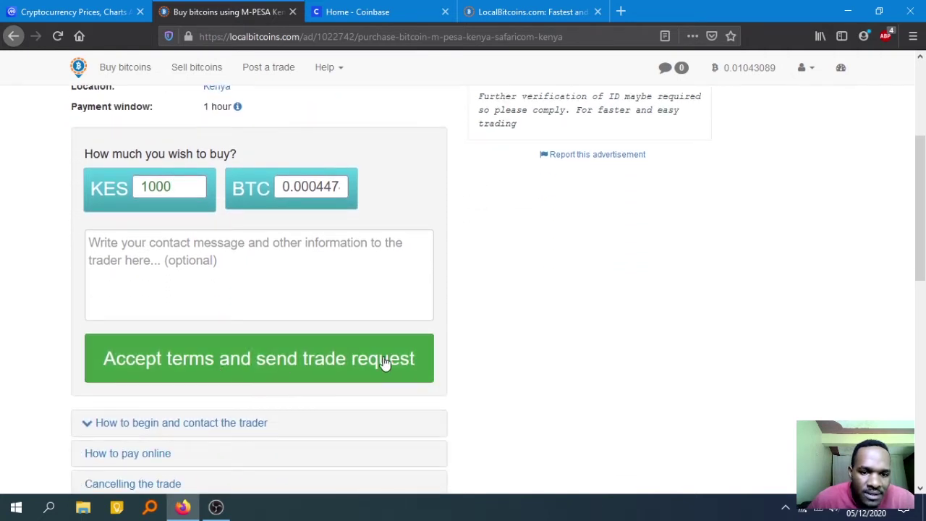
scroll(301, 365, "down", 2)
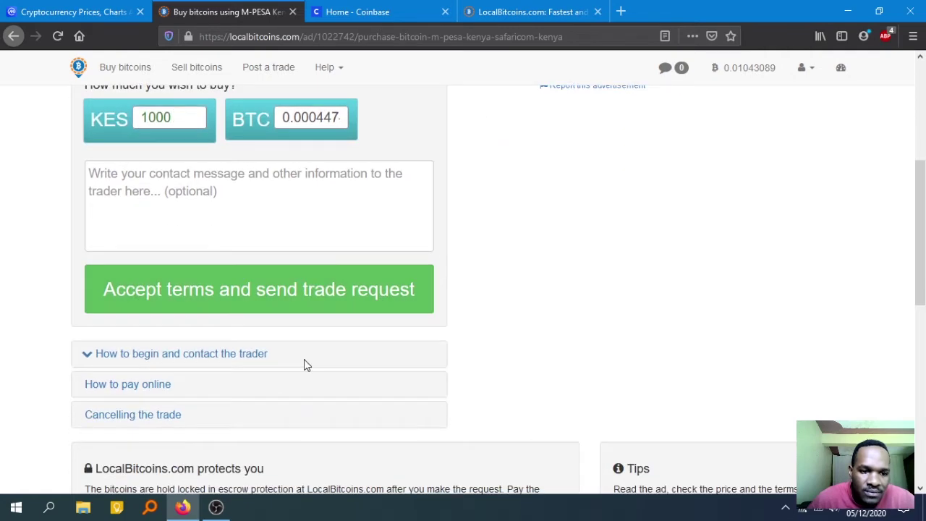
scroll(304, 359, "up", 5)
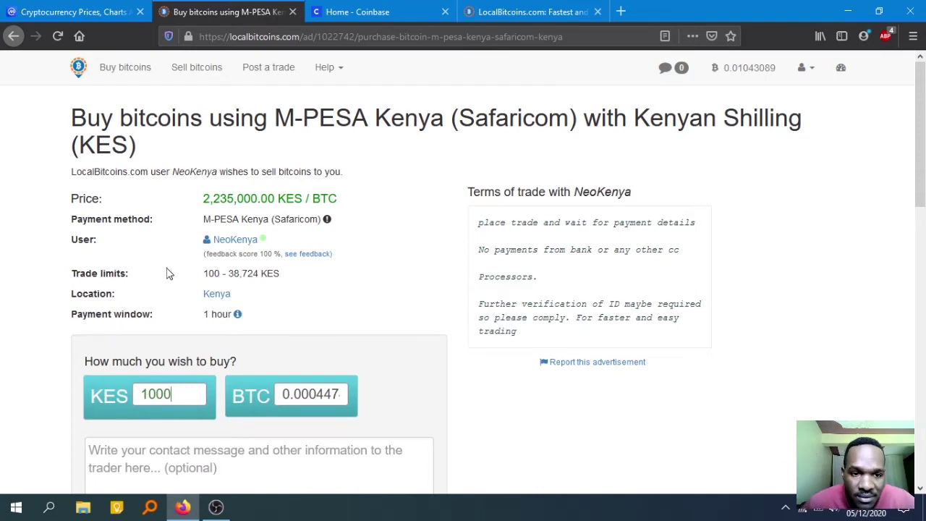
scroll(352, 347, "down", 5)
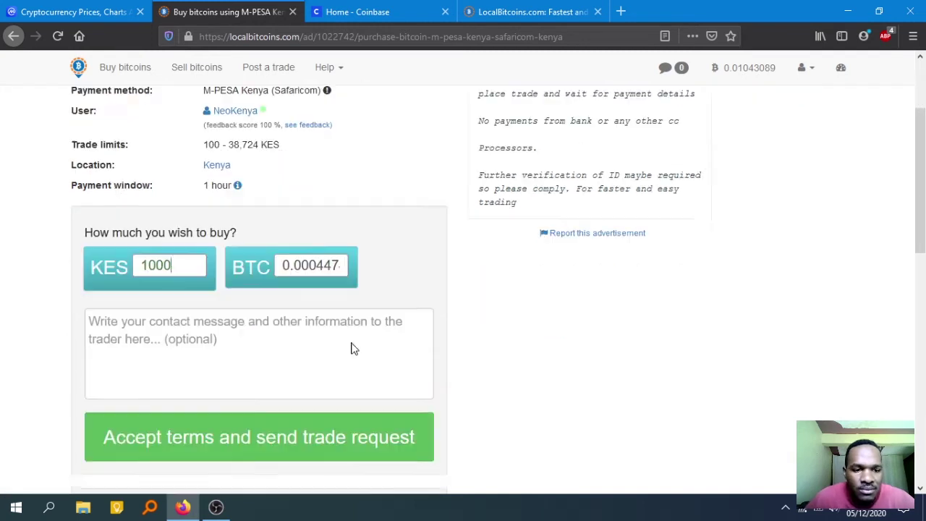
left_click(233, 298)
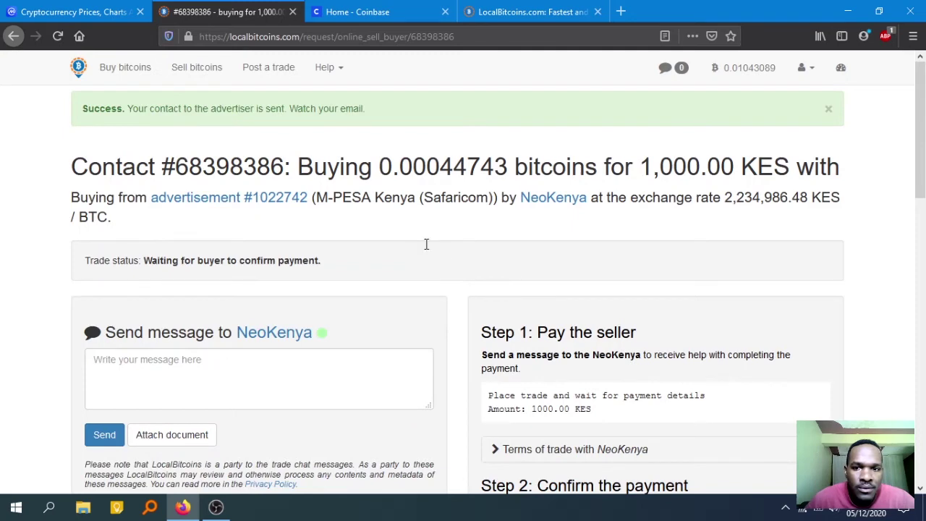
Examine the trade page's payment steps, the section on resolving trade issues and the seller's security information.
scroll(442, 250, "down", 3)
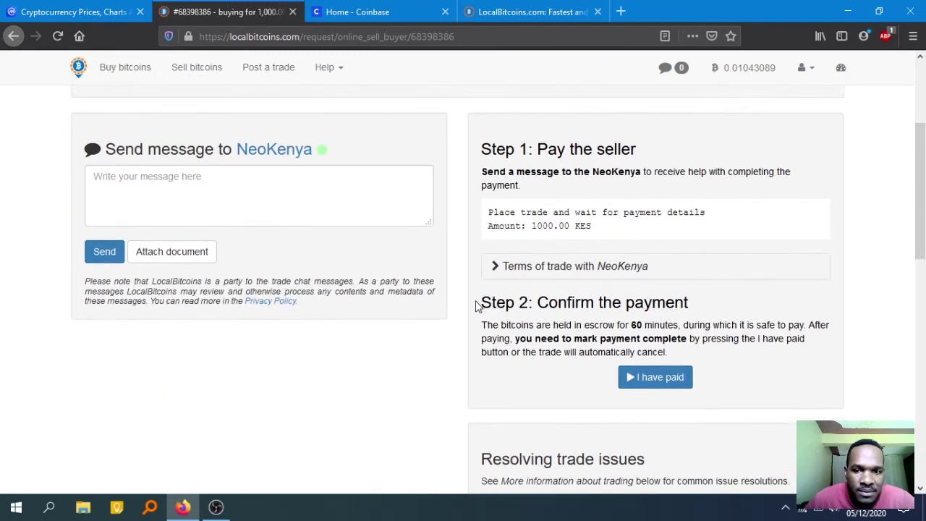
scroll(476, 306, "up", 1)
scroll(476, 306, "down", 3)
scroll(476, 306, "down", 5)
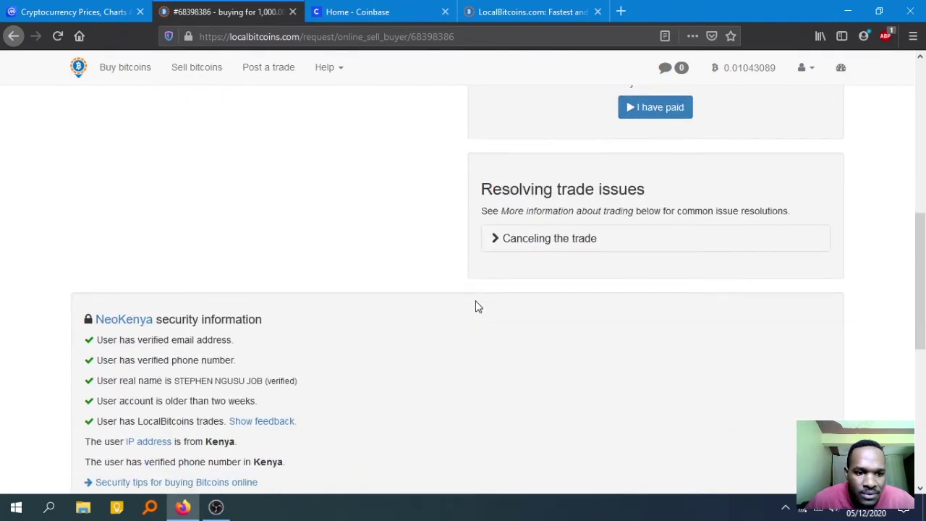
scroll(476, 306, "up", 10)
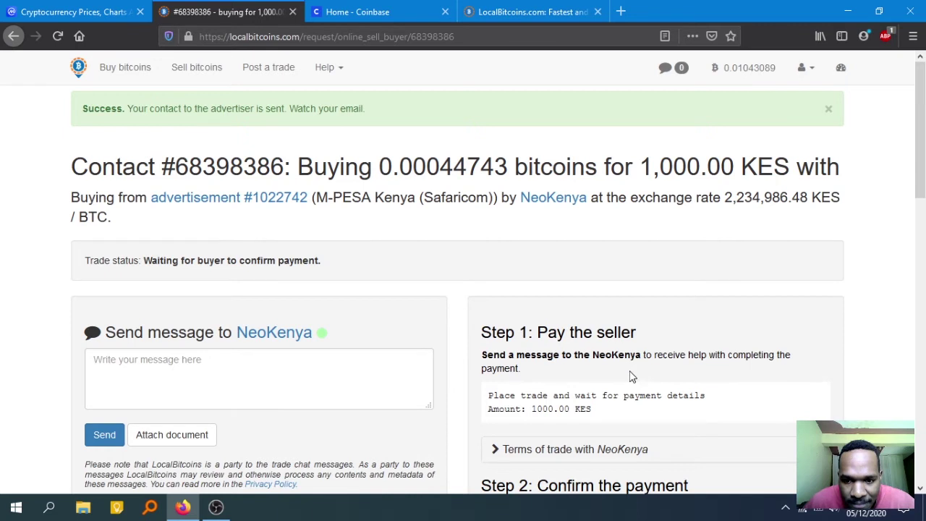
scroll(631, 370, "down", 2)
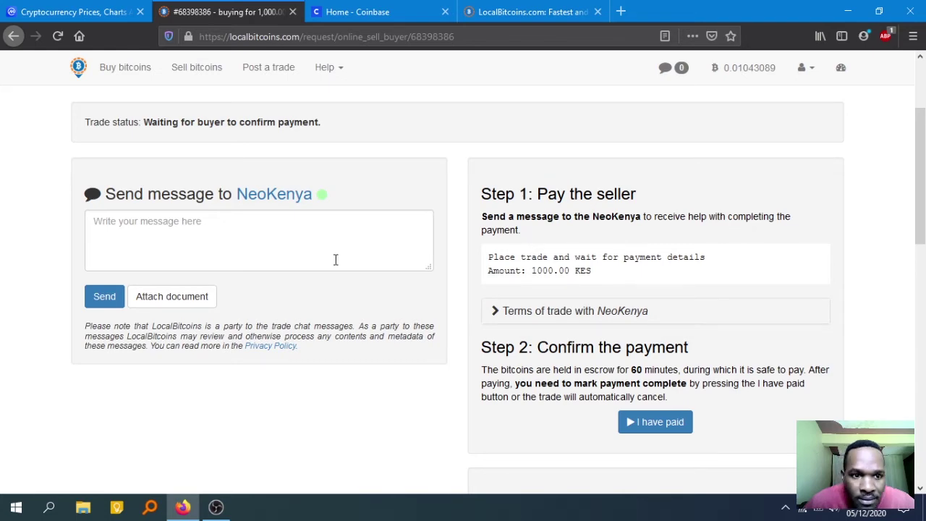
scroll(333, 262, "up", 3)
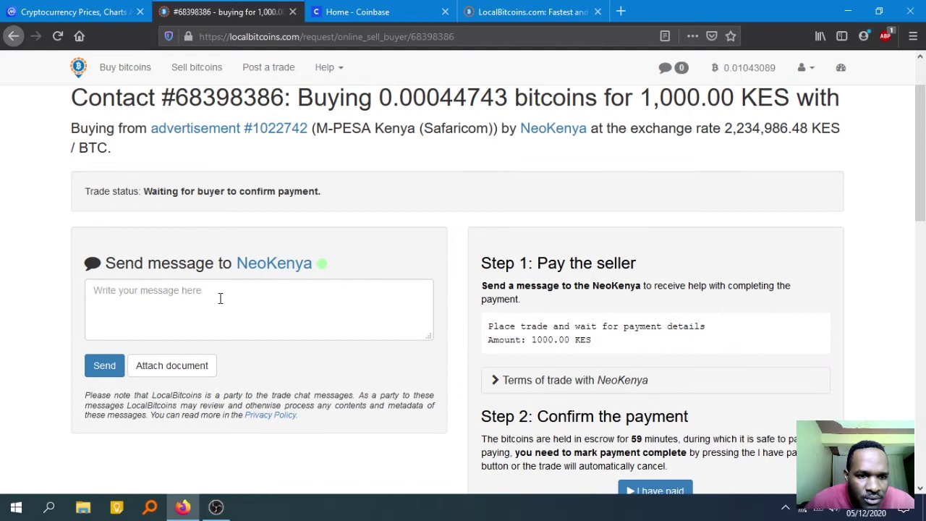
Write the message "How should I pay?" to the seller in the trade chat.
left_click(220, 298)
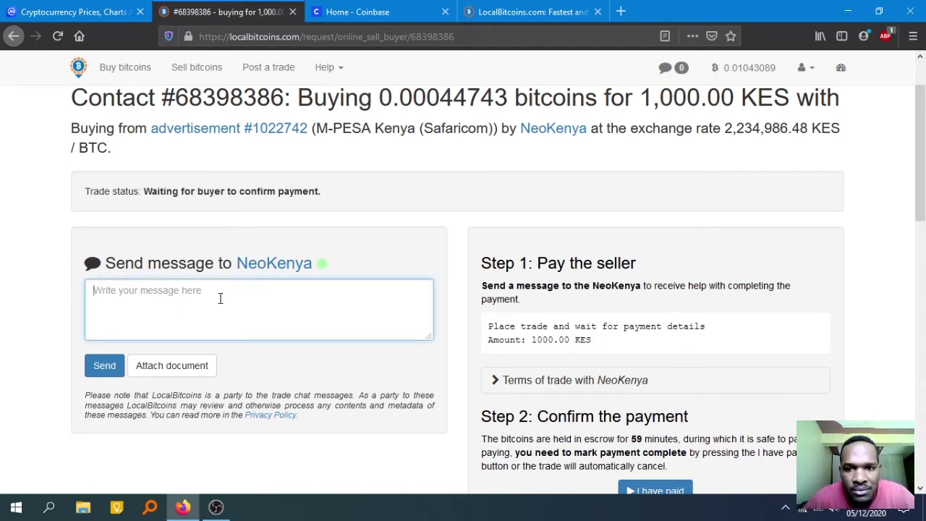
type("H")
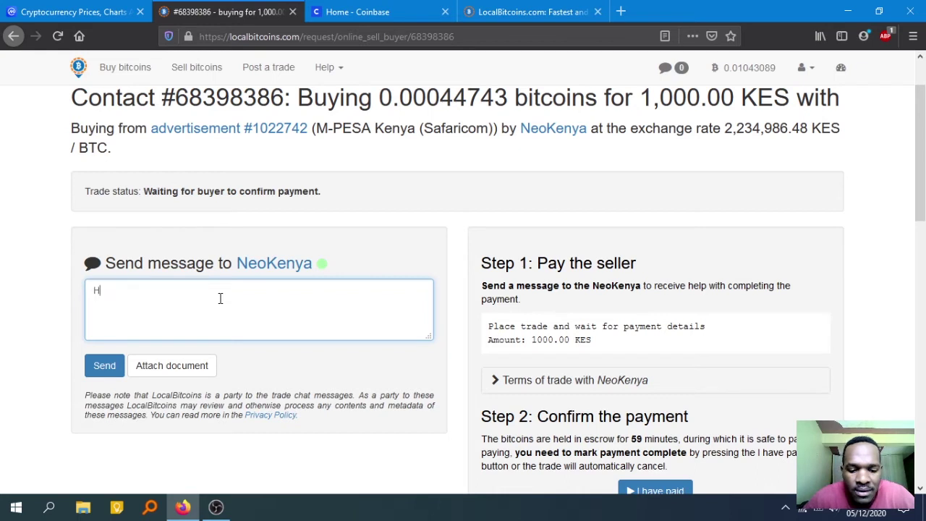
type("ow sh")
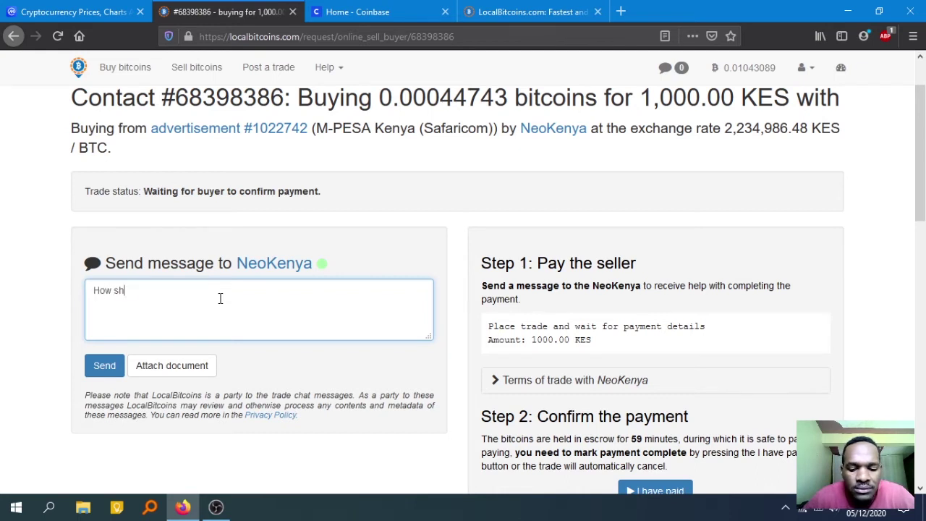
type("ould i ")
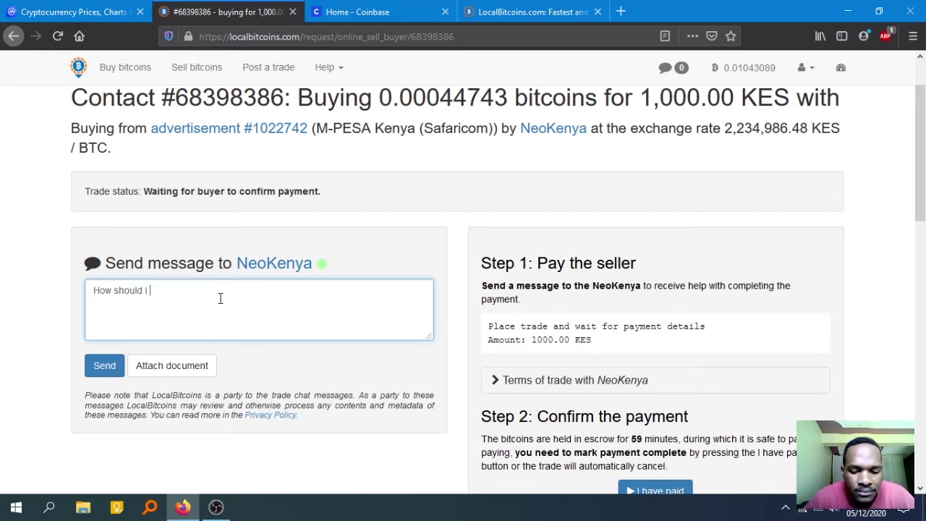
type("pay?")
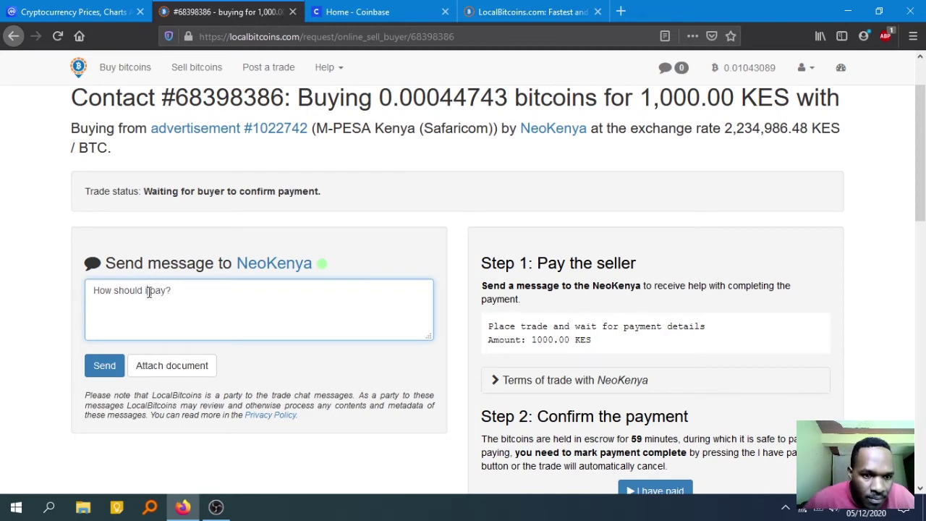
key("BackSpace")
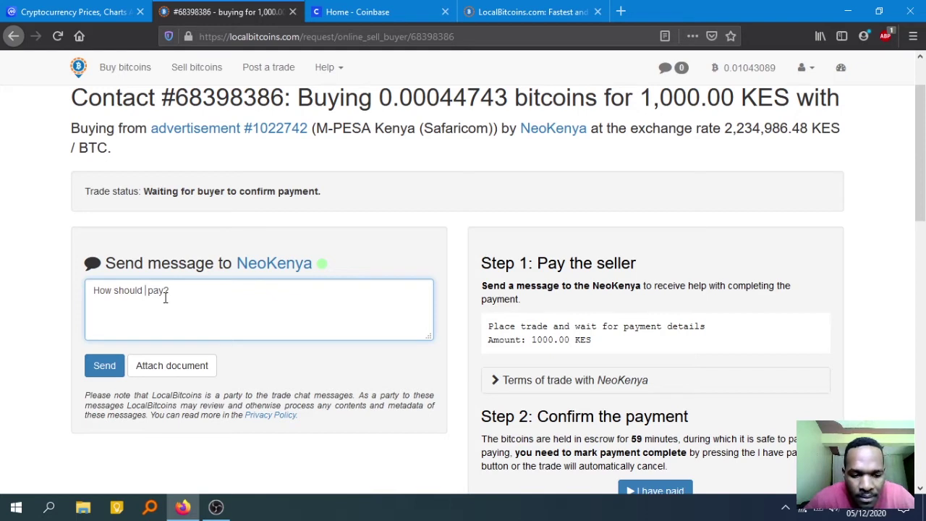
type("I")
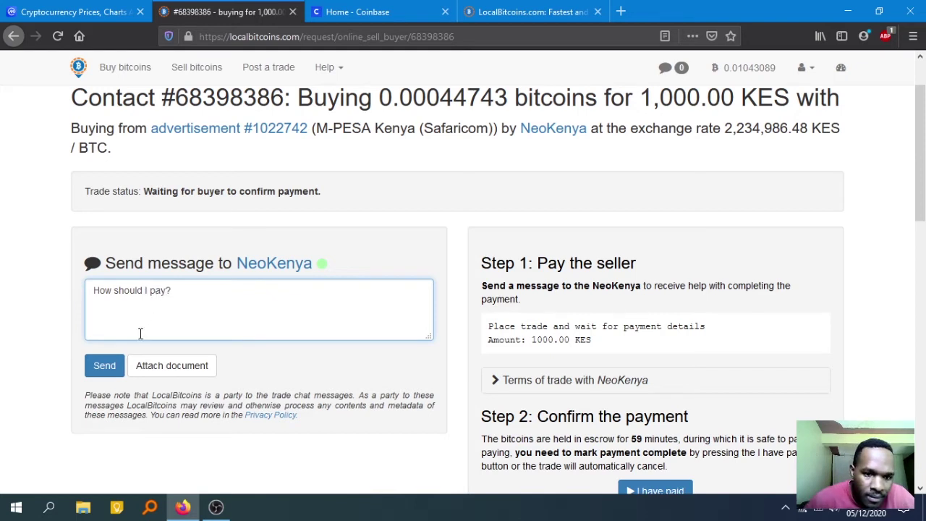
Check the payment confirmation instructions and the seller's verification details further down the trade page.
scroll(644, 250, "down", 4)
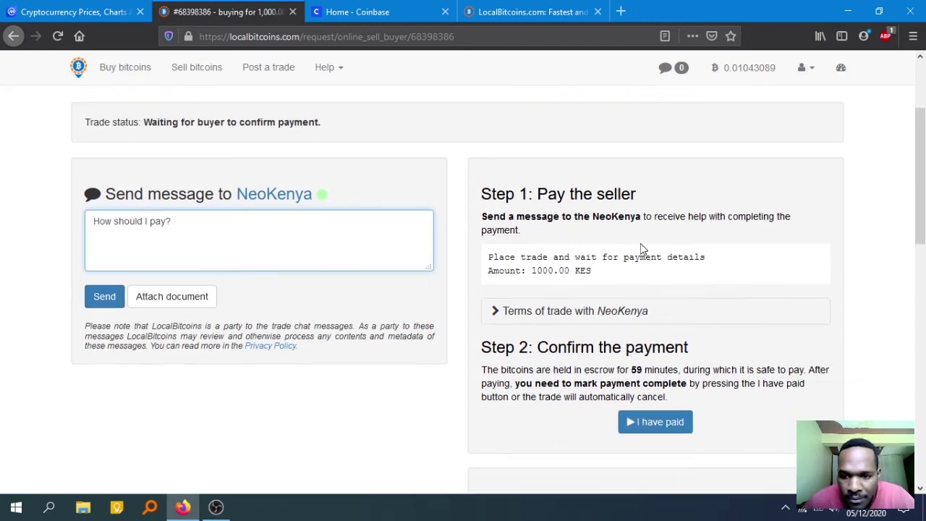
scroll(496, 269, "down", 1)
scroll(470, 272, "down", 3)
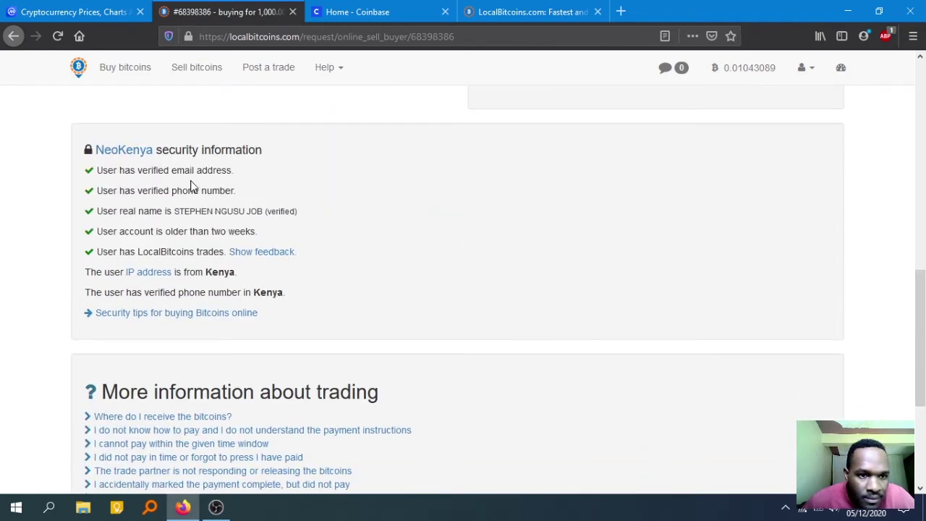
Delete the unsent message "How should I pay?" from the seller's trade chat box.
scroll(199, 271, "down", 3)
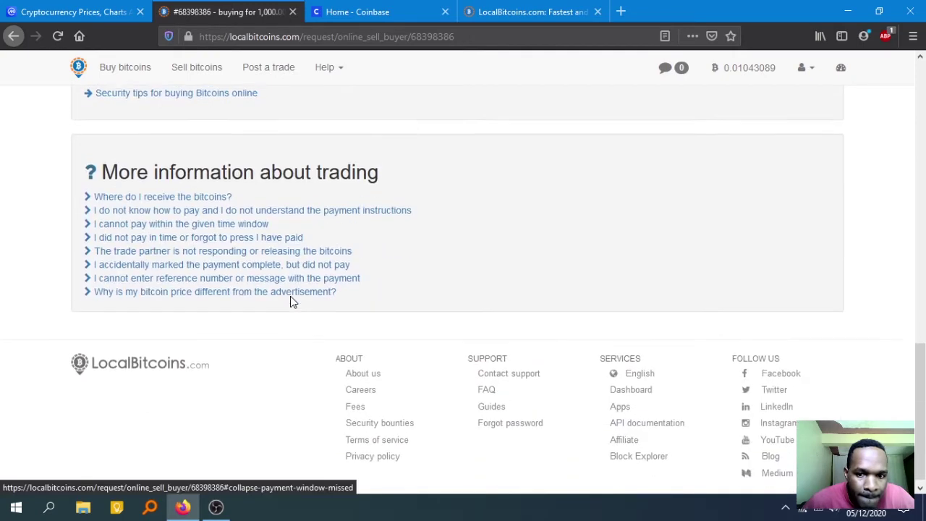
scroll(292, 300, "up", 6)
scroll(290, 301, "up", 4)
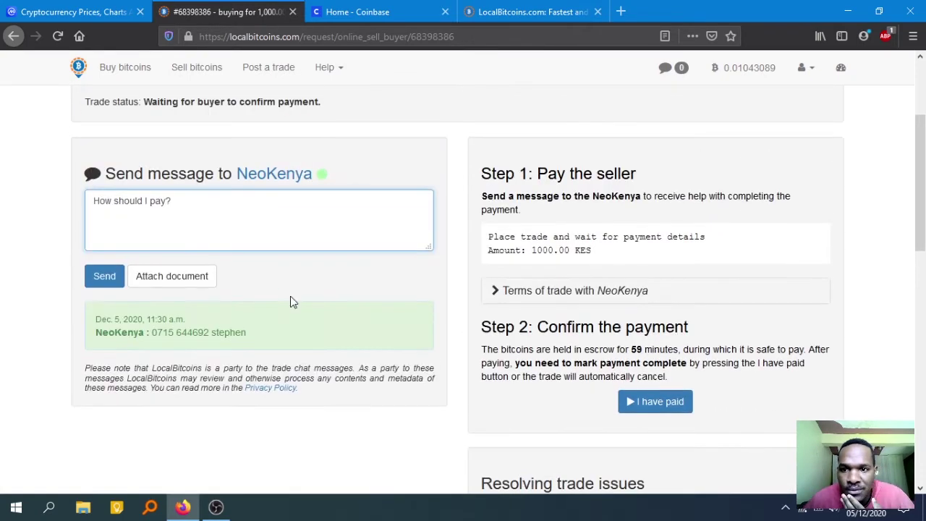
scroll(397, 228, "up", 1)
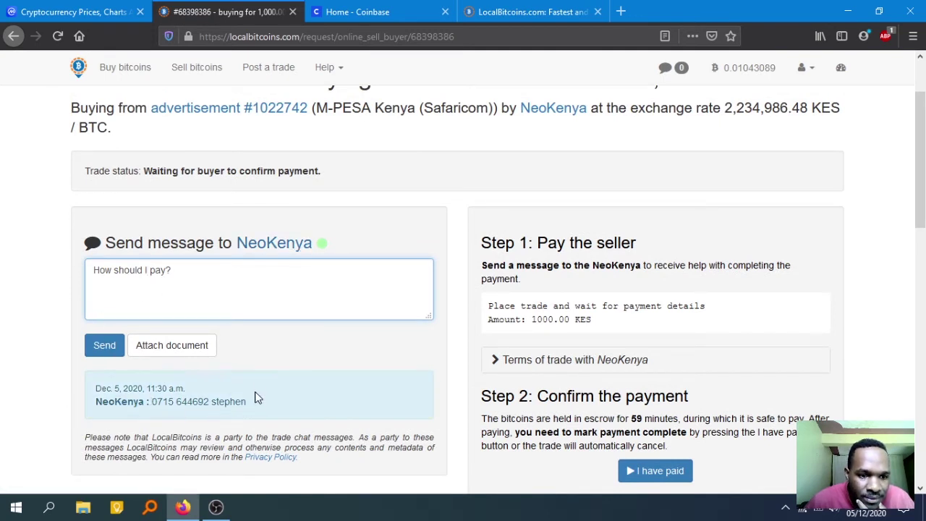
scroll(200, 371, "down", 2)
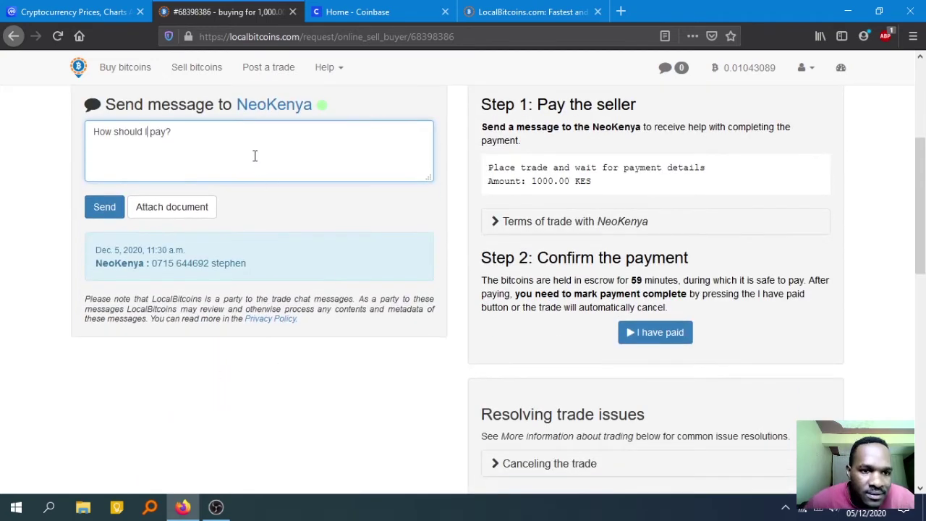
left_click_drag(209, 131, 17, 131)
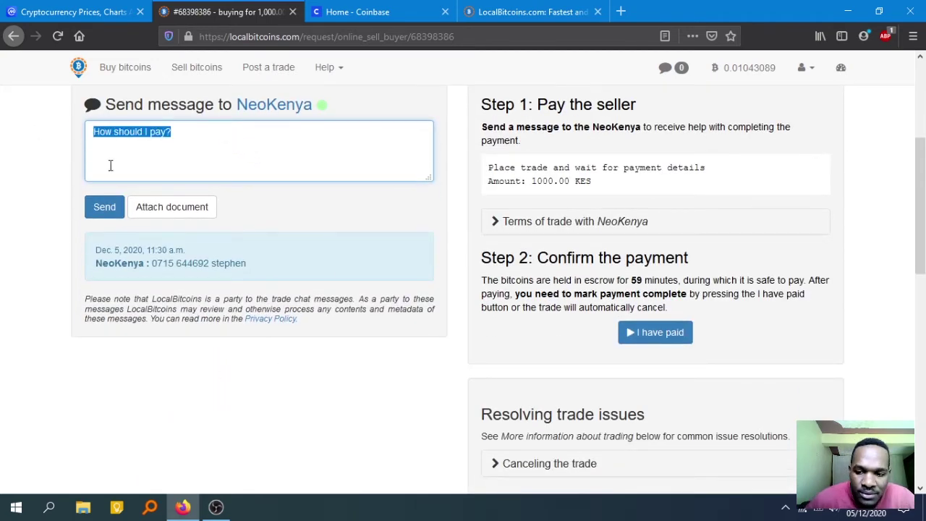
key("BackSpace")
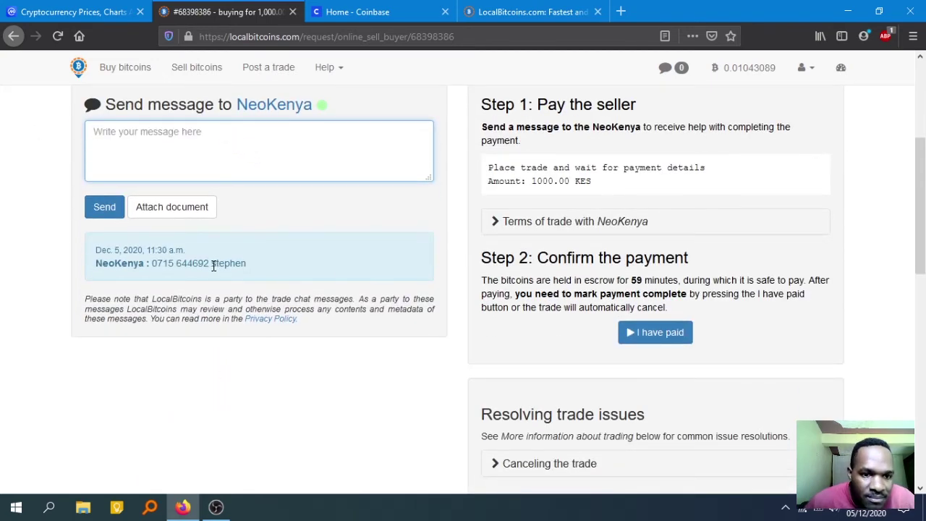
Check the payment details the seller sent in the chat, and mark the trade as paid by confirming the payment complete.
left_click_drag(209, 264, 149, 265)
left_click(253, 266)
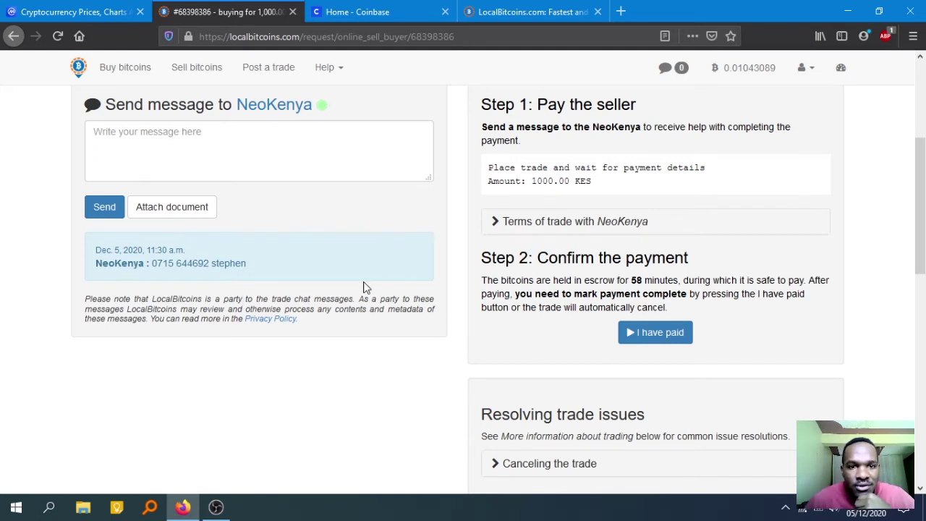
scroll(425, 206, "up", 3)
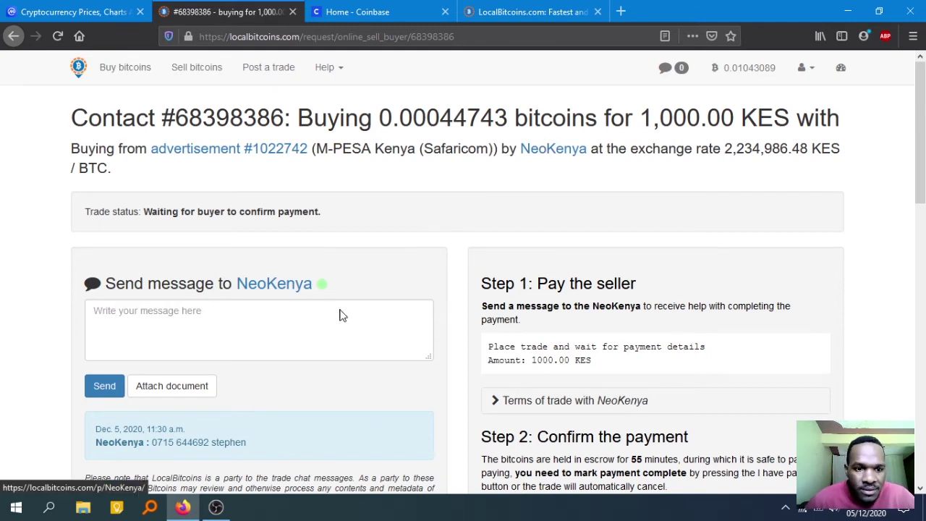
scroll(341, 313, "down", 2)
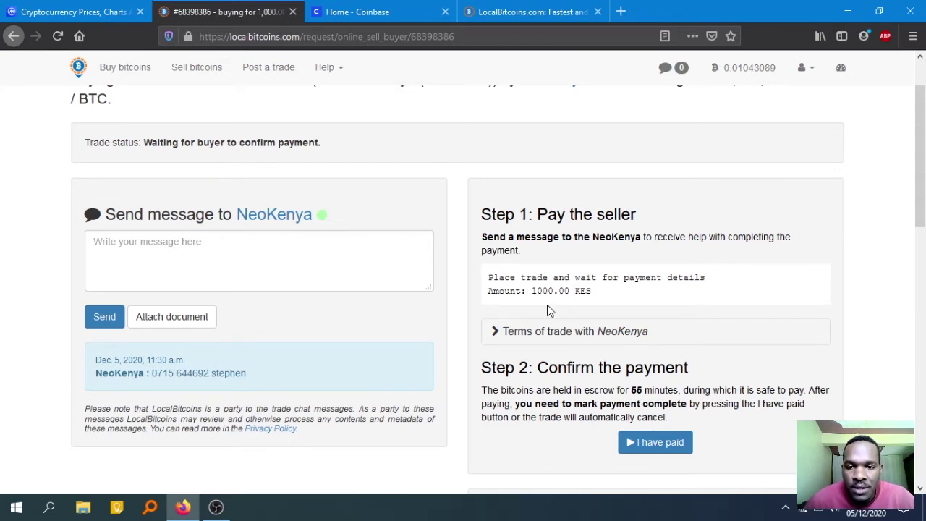
scroll(548, 310, "down", 4)
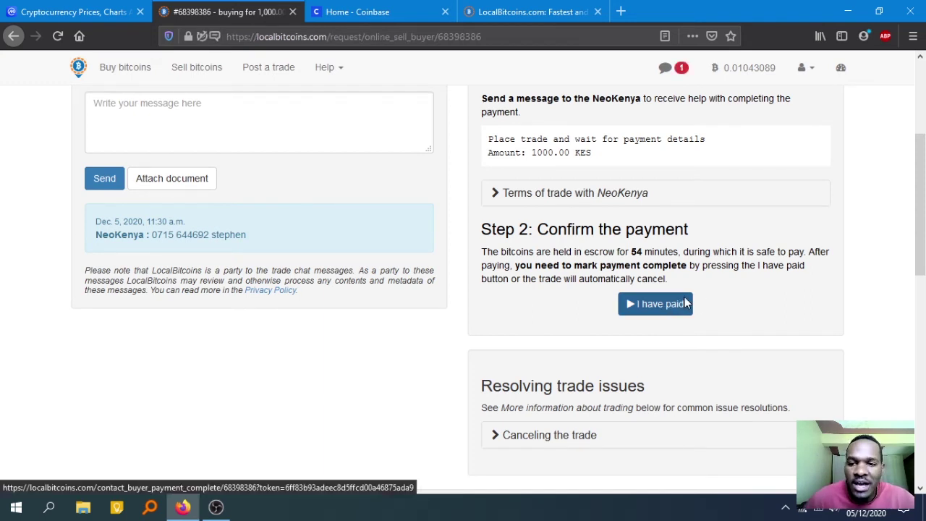
left_click(653, 307)
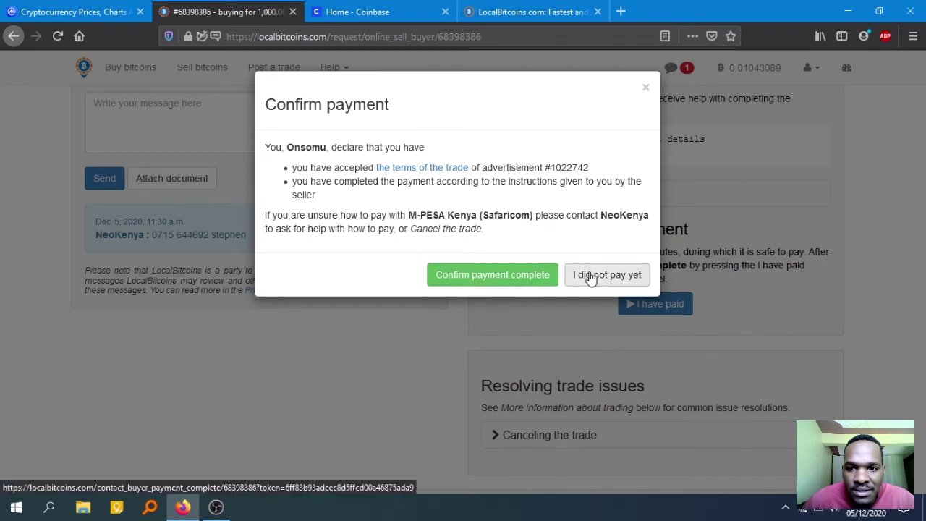
left_click(492, 276)
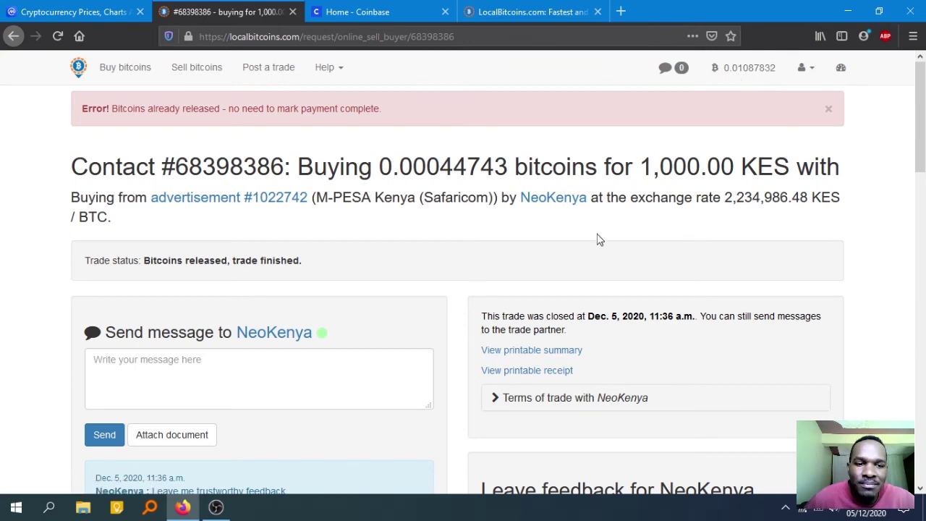
Select the Trustworthy rating in the feedback section for the seller.
scroll(599, 239, "down", 3)
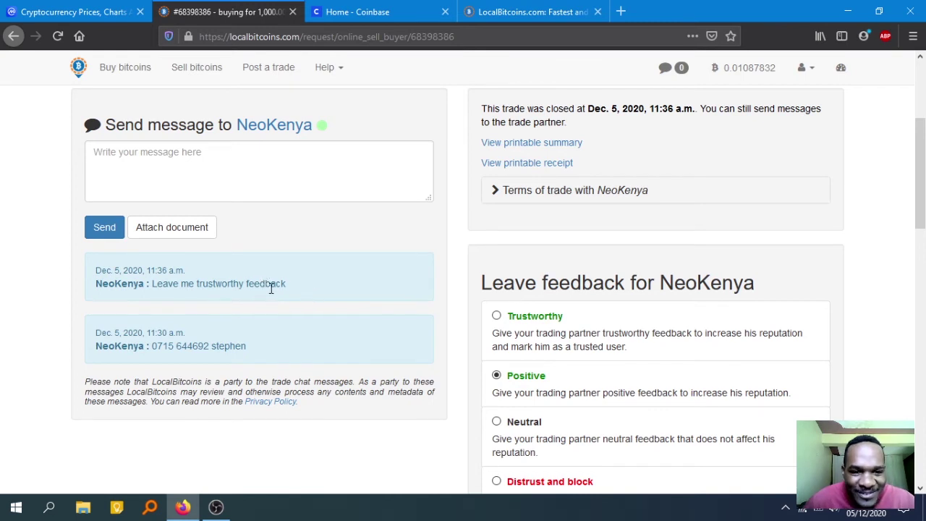
scroll(426, 294, "down", 1)
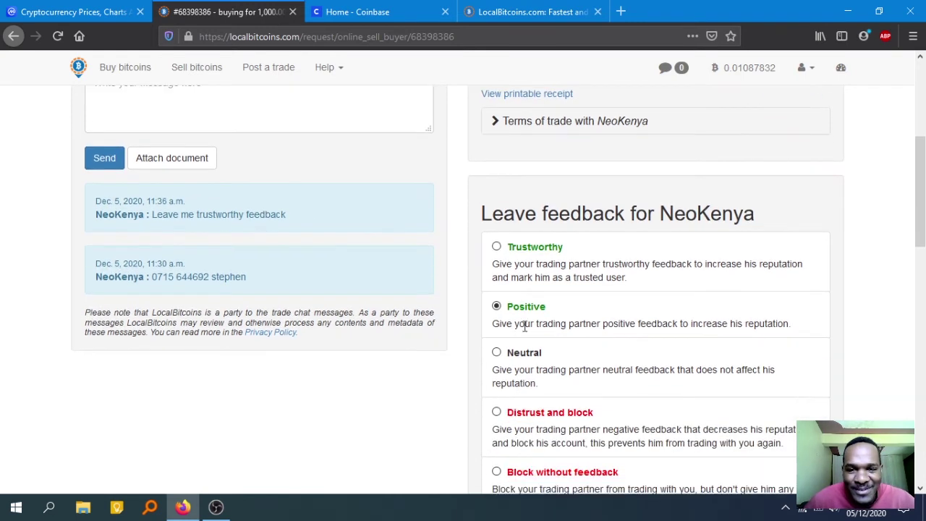
left_click(497, 249)
Write the feedback comment "Fast and efficient trader. Thanks" for the seller.
scroll(562, 340, "down", 3)
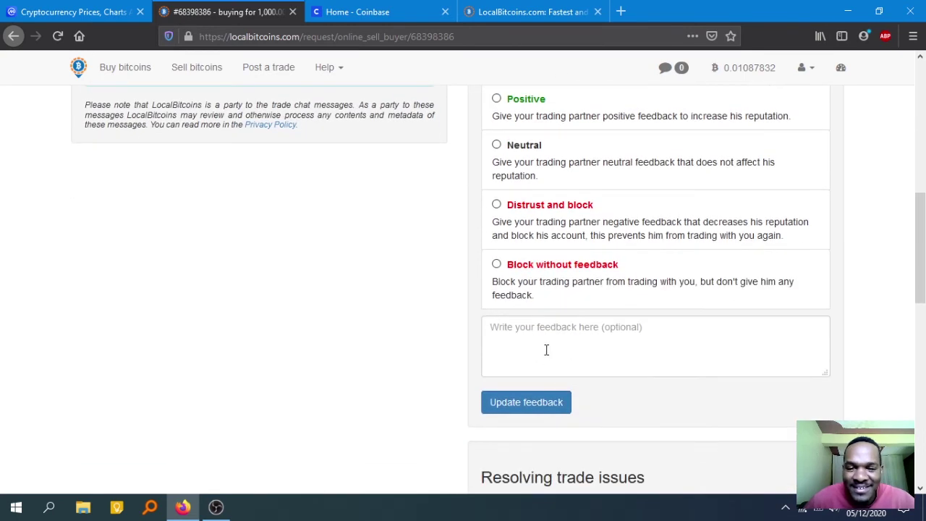
left_click(546, 349)
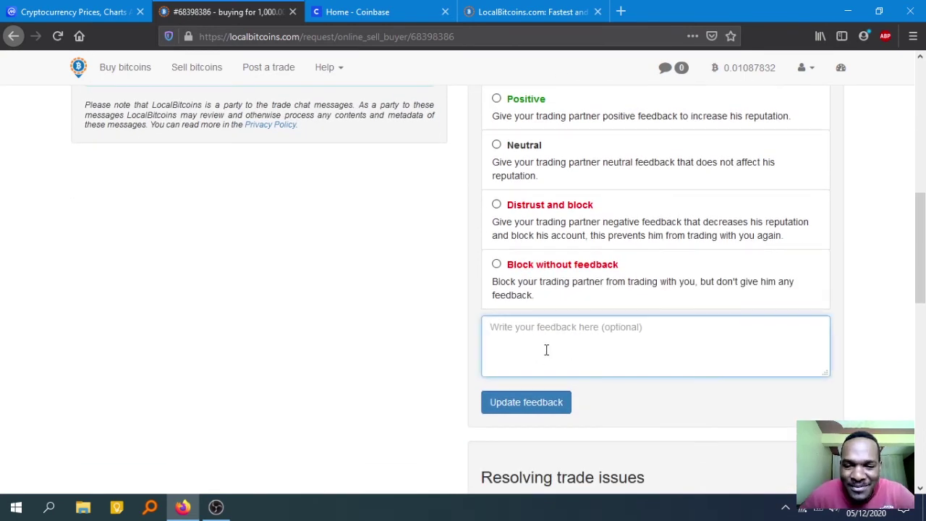
type("Fast effi")
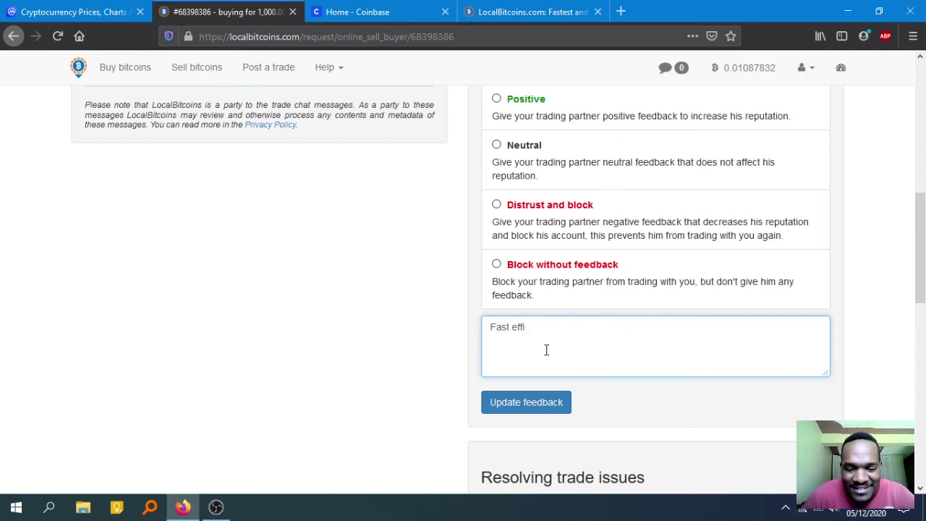
type("ceinet")
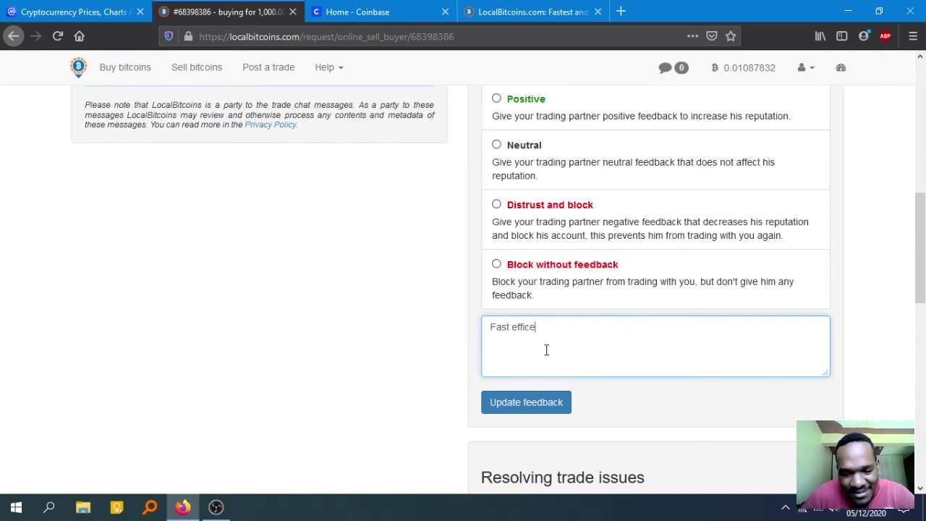
key("BackSpace")
key("BackSpace")
key("BackSpace")
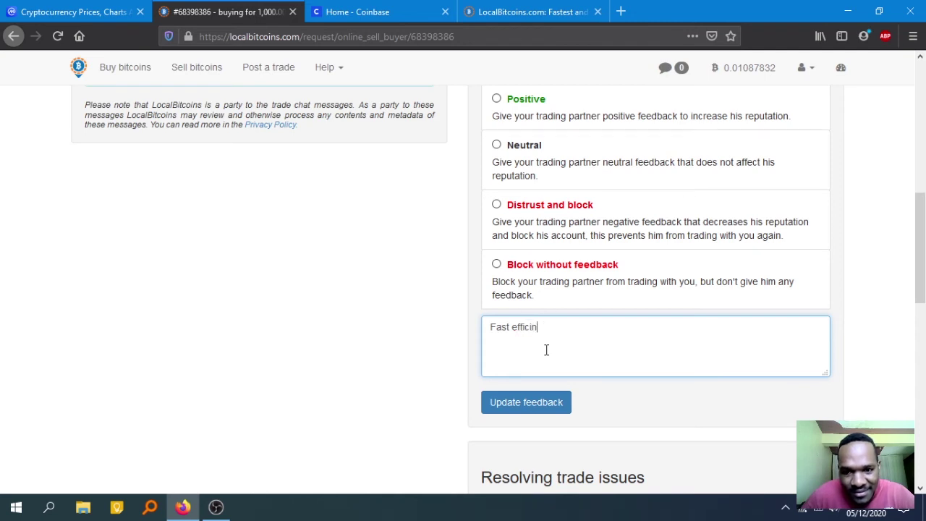
type("t a")
key("BackSpace")
key("BackSpace")
key("BackSpace")
key("BackSpace")
key("BackSpace")
key("BackSpace")
key("BackSpace")
key("BackSpace")
key("BackSpace")
key("BackSpace")
key("BackSpace")
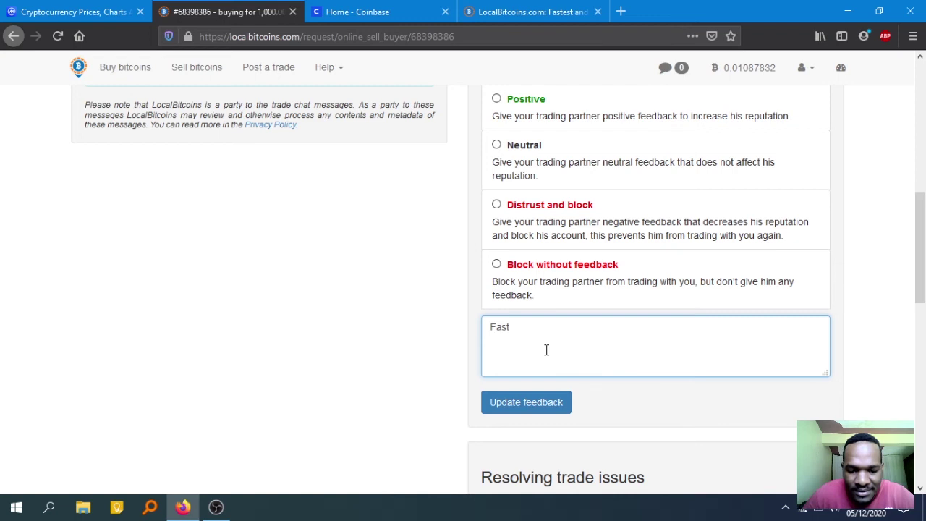
type("and e")
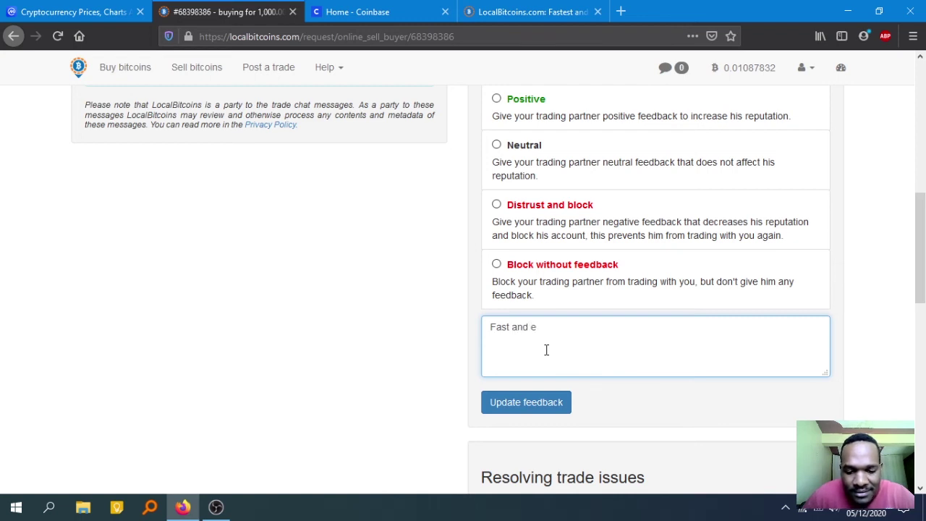
type("fficien")
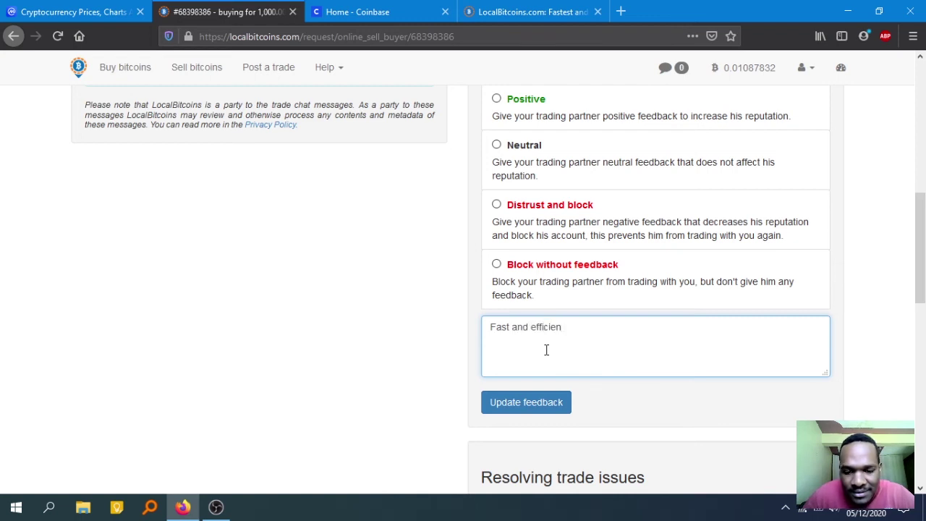
type("t trade")
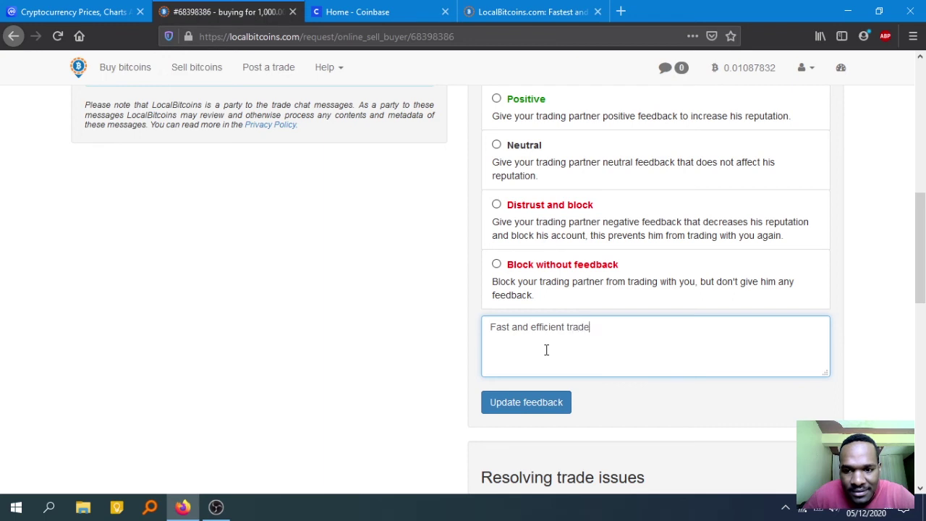
type("r  Thanks")
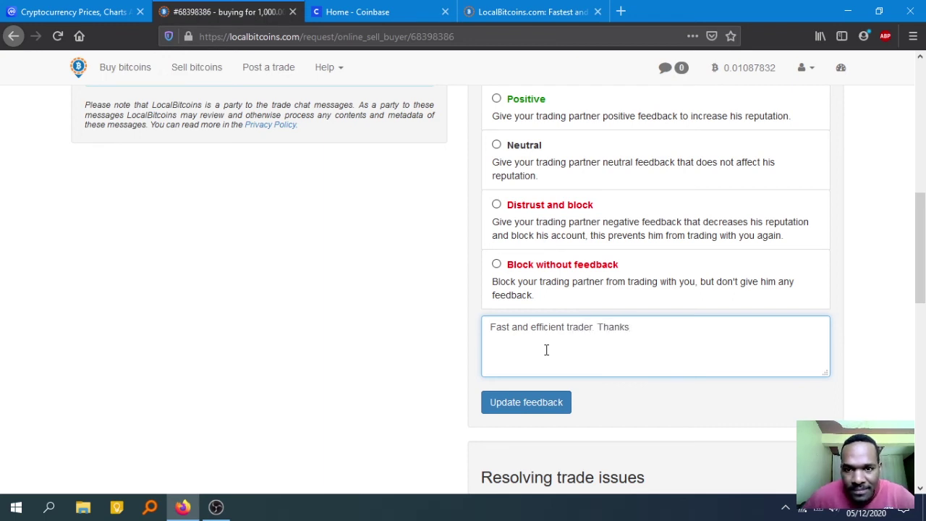
Review the chosen rating and comment for the seller and submit the feedback.
scroll(543, 221, "up", 4)
scroll(544, 222, "down", 2)
scroll(548, 222, "up", 2)
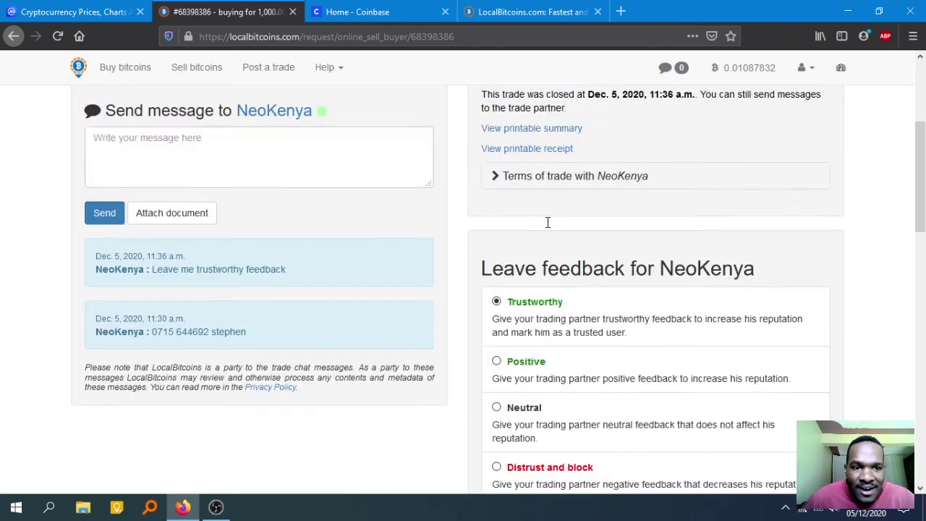
scroll(548, 223, "down", 5)
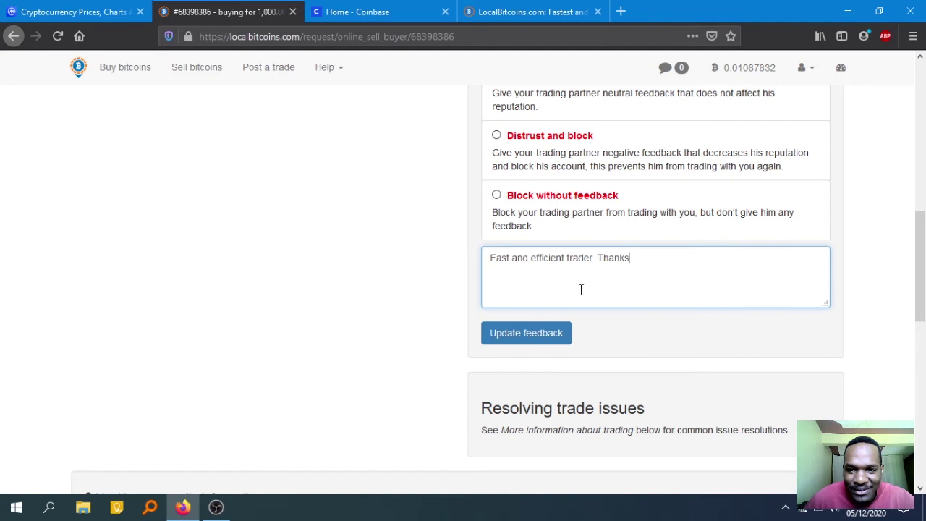
left_click(541, 332)
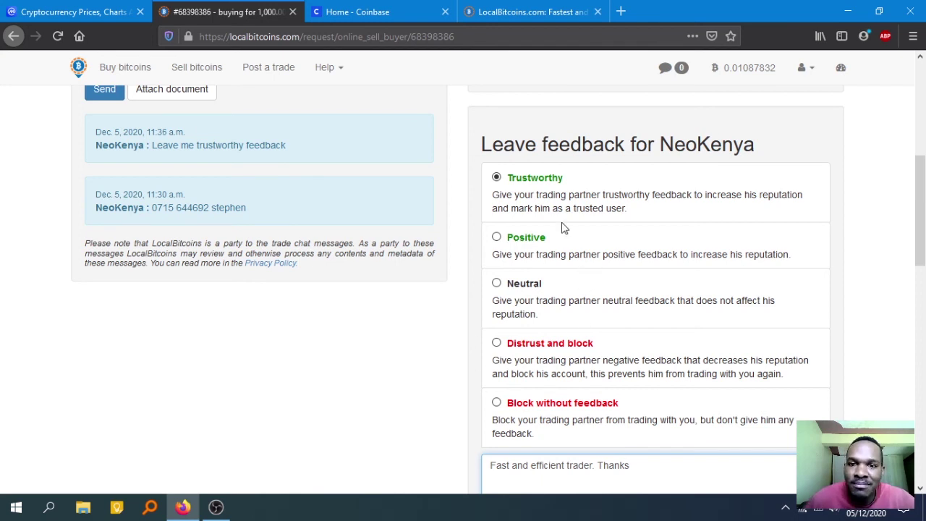
scroll(613, 236, "down", 3)
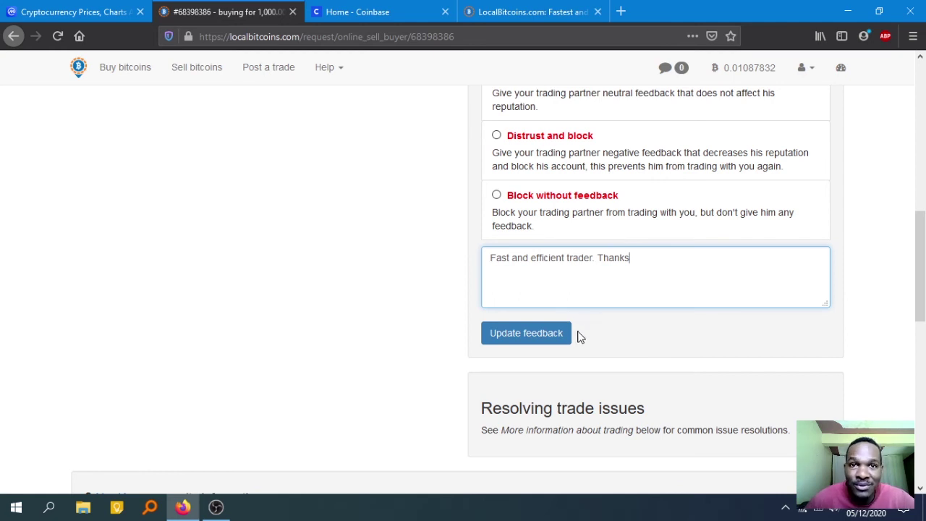
scroll(617, 354, "down", 3)
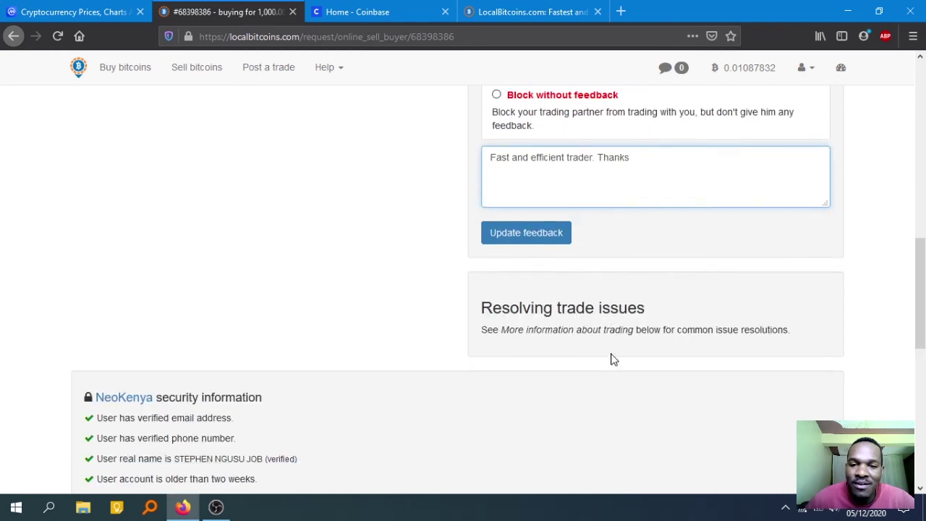
scroll(612, 347, "up", 3)
scroll(611, 347, "down", 5)
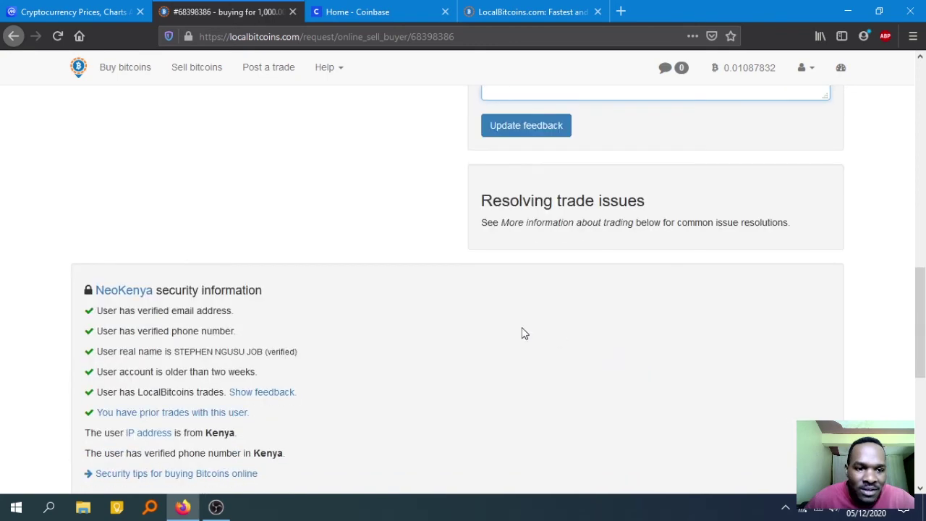
scroll(612, 286, "up", 5)
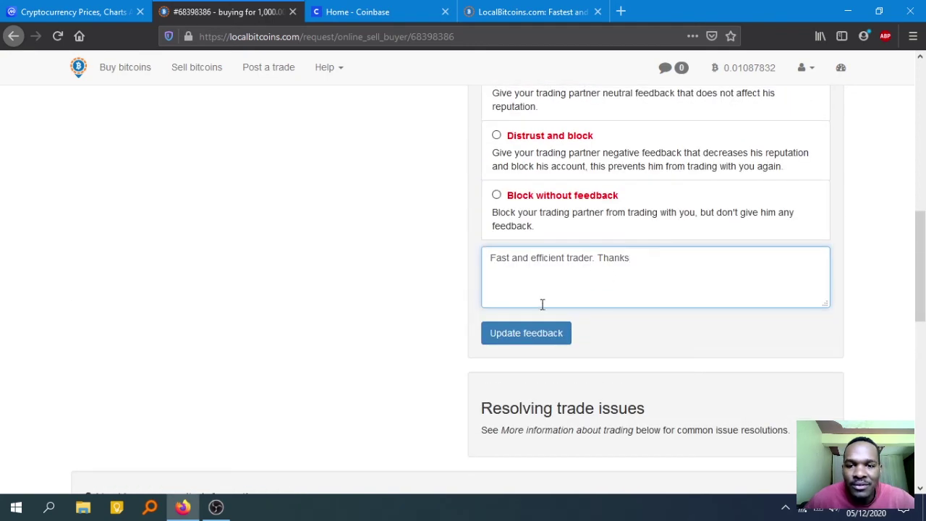
left_click(539, 339)
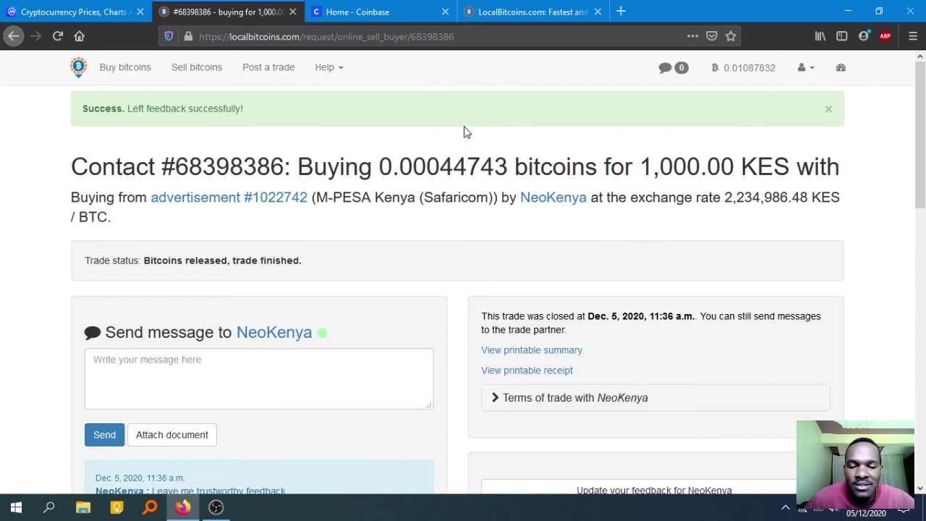
Look over the trade page's status, chat messages and seller information after submitting the feedback.
scroll(452, 283, "down", 4)
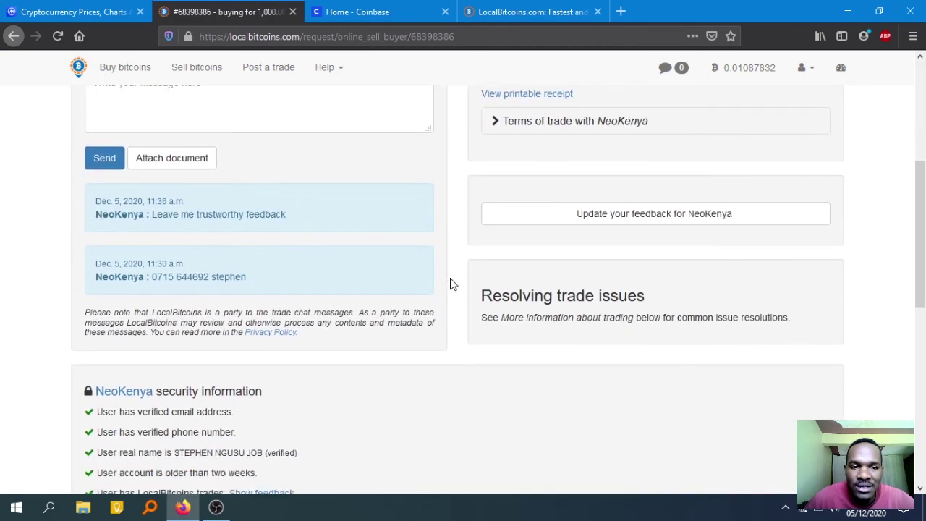
scroll(451, 282, "up", 4)
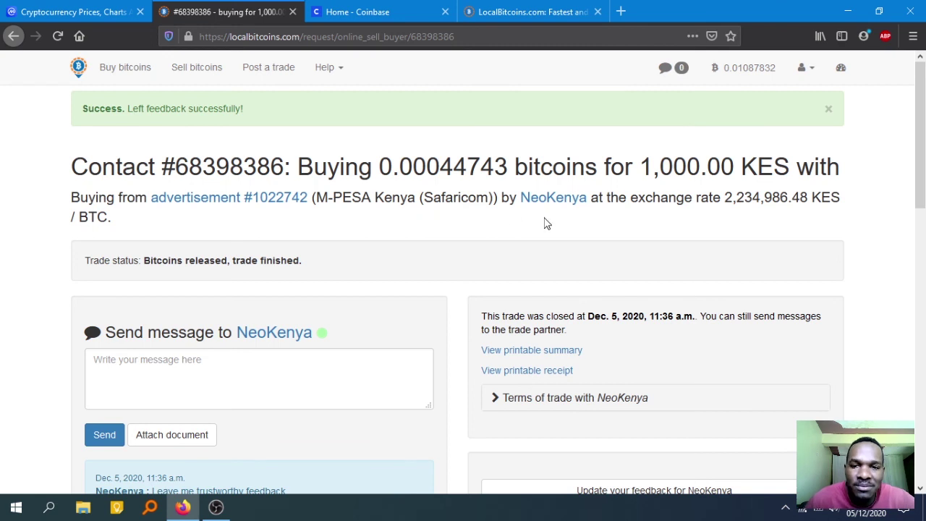
scroll(547, 224, "down", 2)
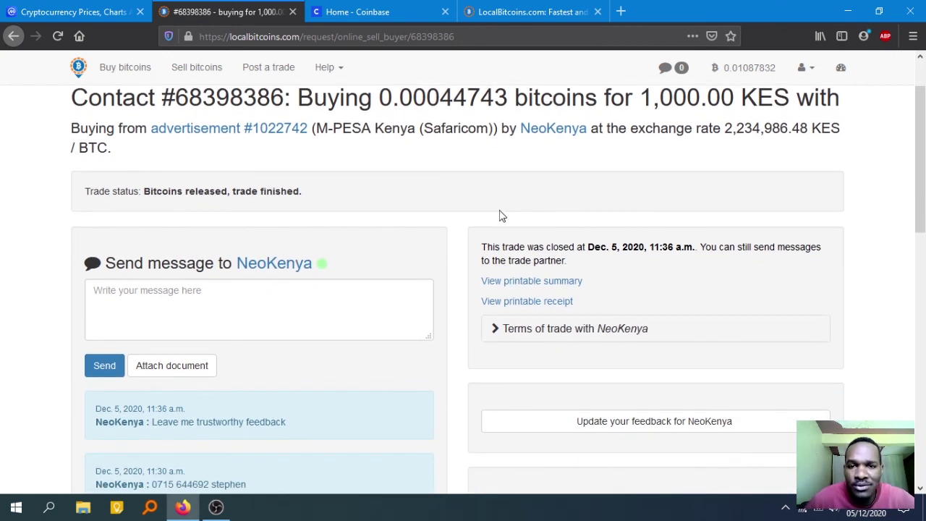
scroll(499, 216, "down", 5)
scroll(500, 218, "down", 2)
scroll(506, 226, "up", 9)
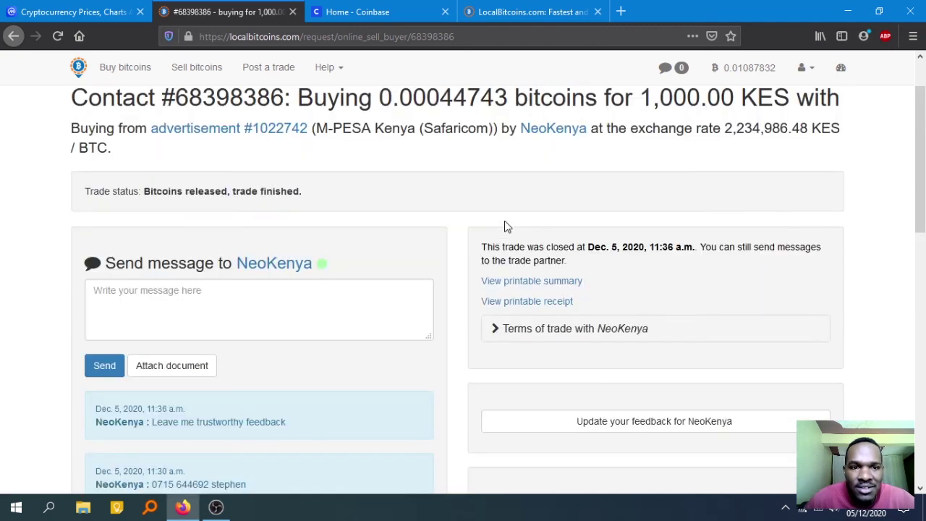